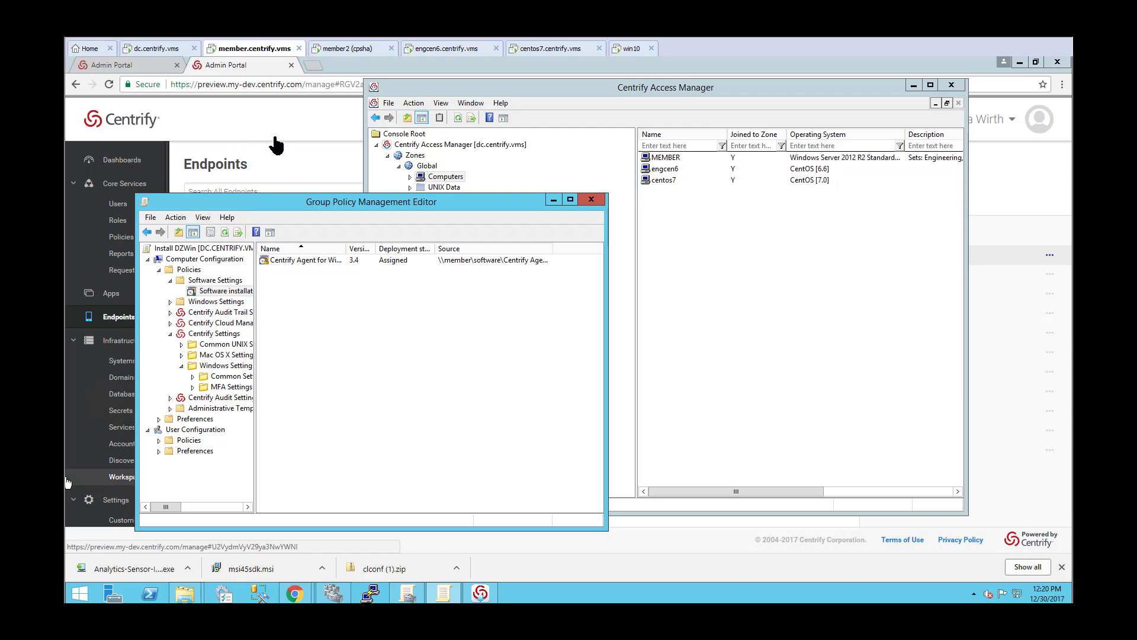
# Show the Infrastructure dashboard in the Admin Portal and bring the Centrify Access Manager window forward.
pyautogui.click(276, 145)
pyautogui.click(123, 160)
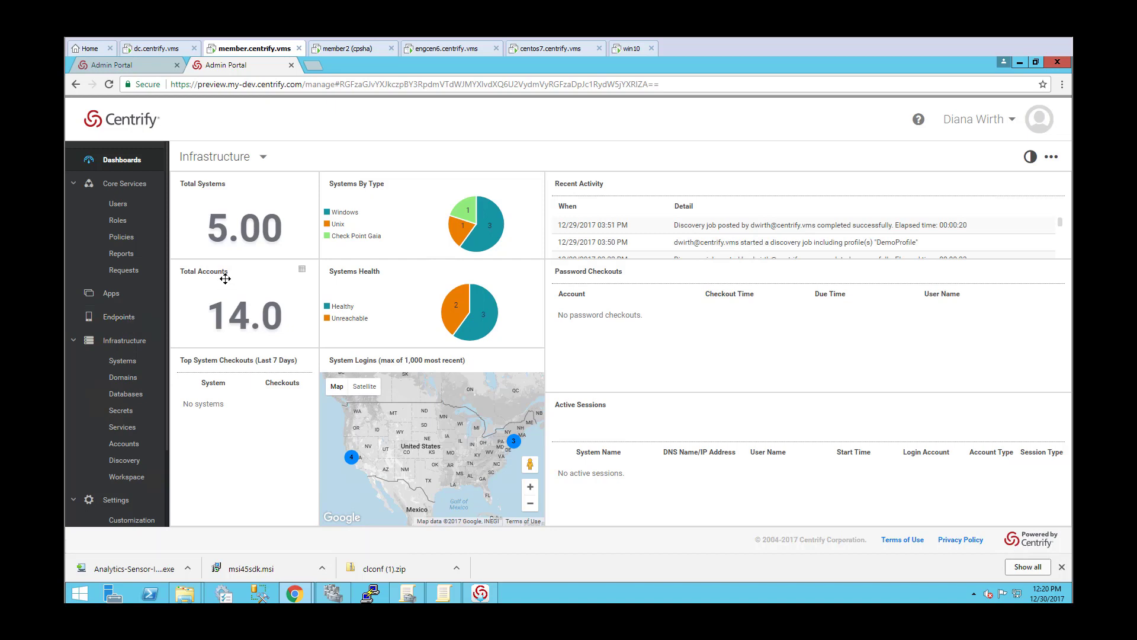
pyautogui.click(483, 597)
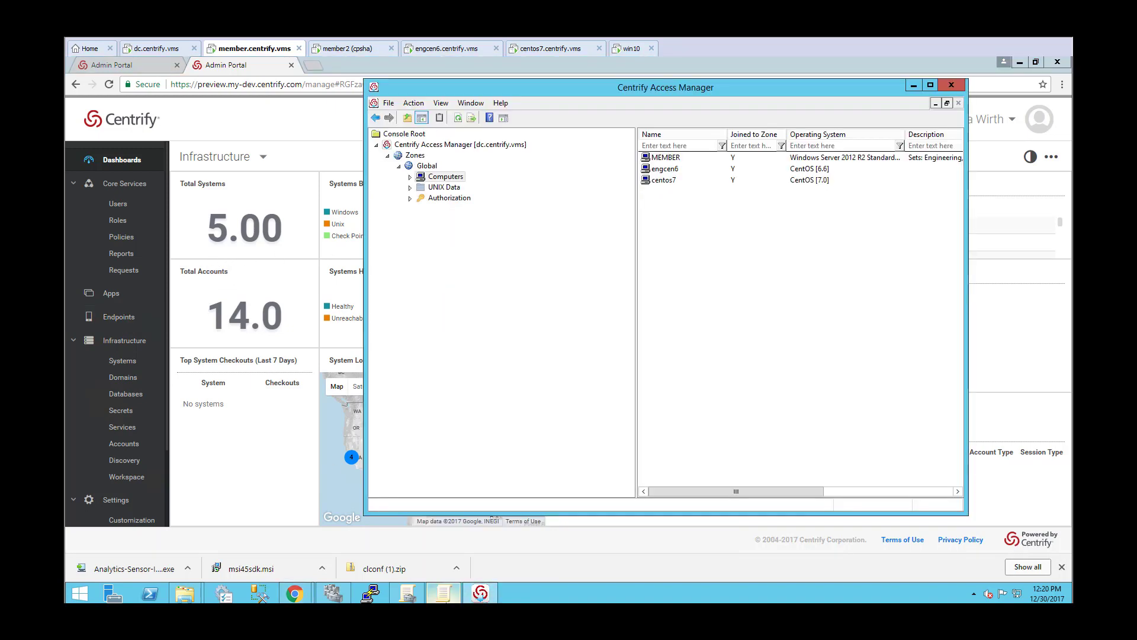
# In the Group Policy Management Editor, widen the software package list's Name column and display the Windows MFA Settings policies.
pyautogui.click(444, 593)
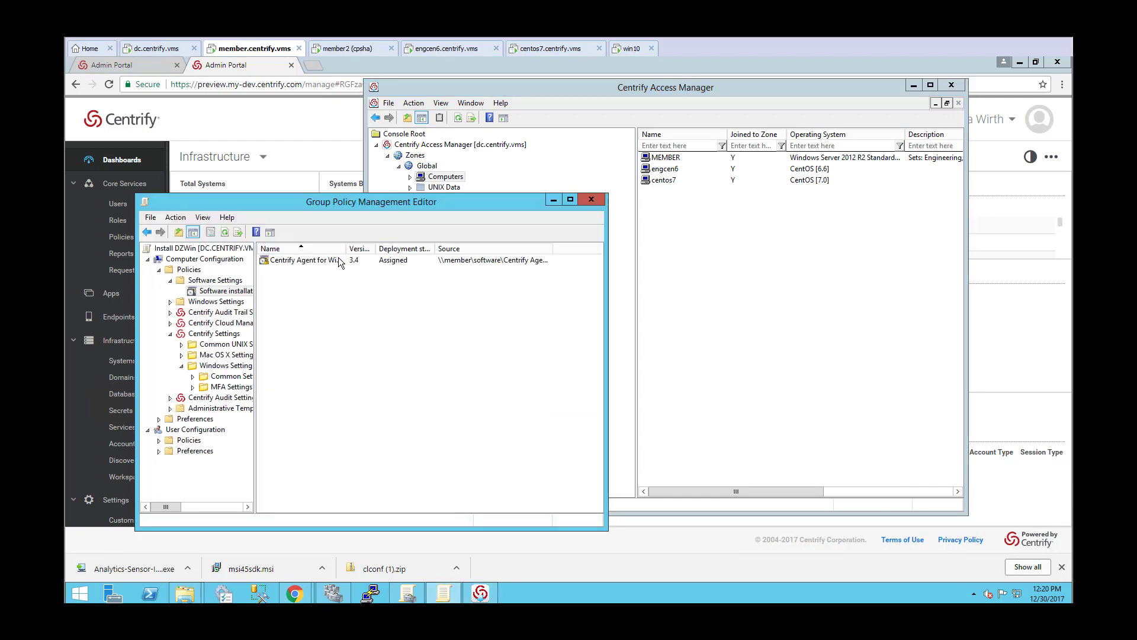
pyautogui.moveTo(346, 247); pyautogui.dragTo(353, 248)
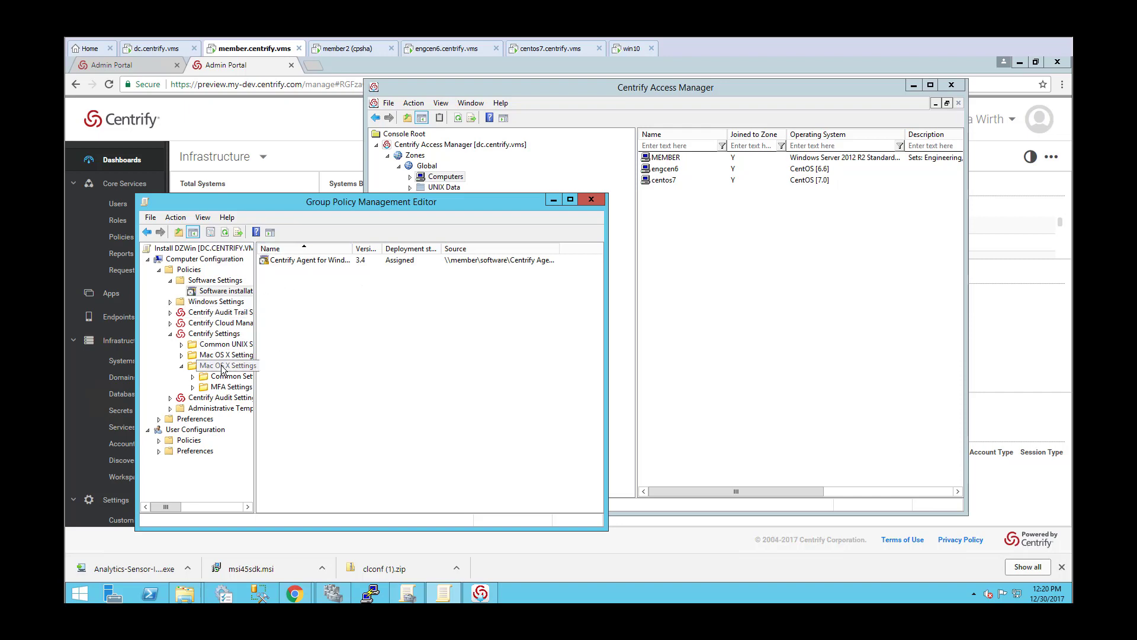
pyautogui.click(231, 387)
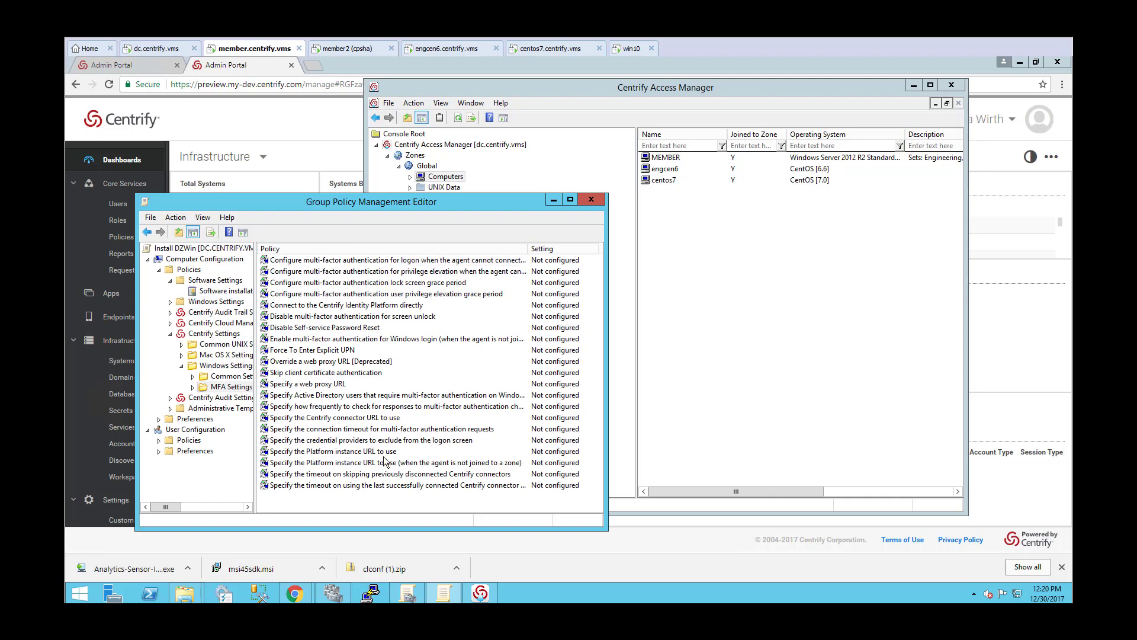
pyautogui.click(233, 386)
# In Centrify Access Manager, search for Windows computers named "win" and prepare WIN10 in the Global zone.
pyautogui.click(799, 342)
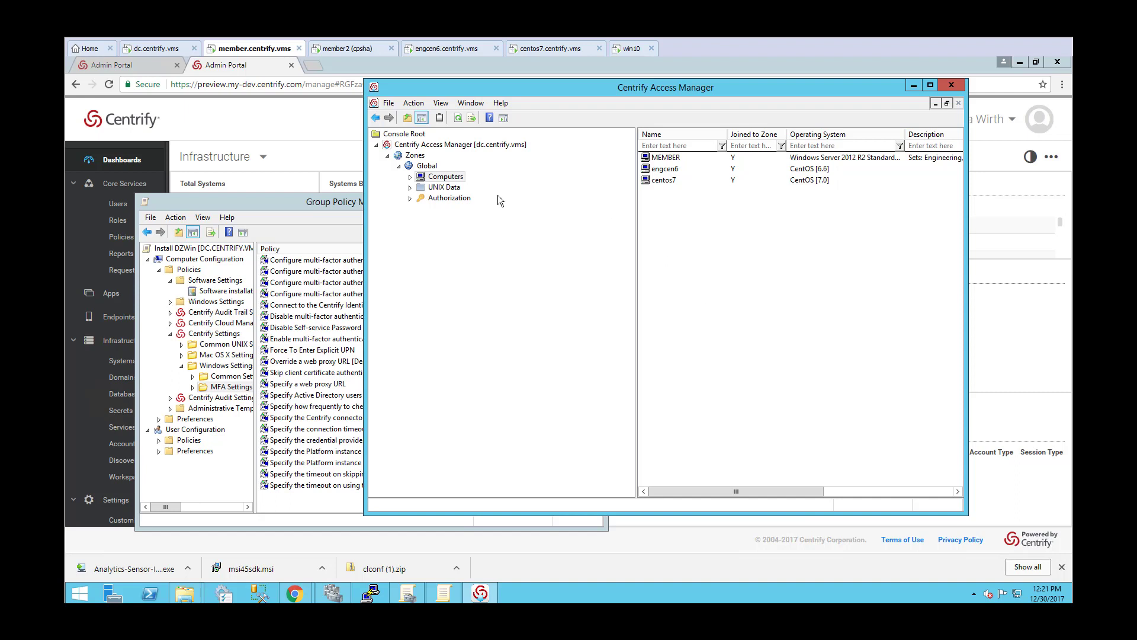
pyautogui.rightClick(442, 177)
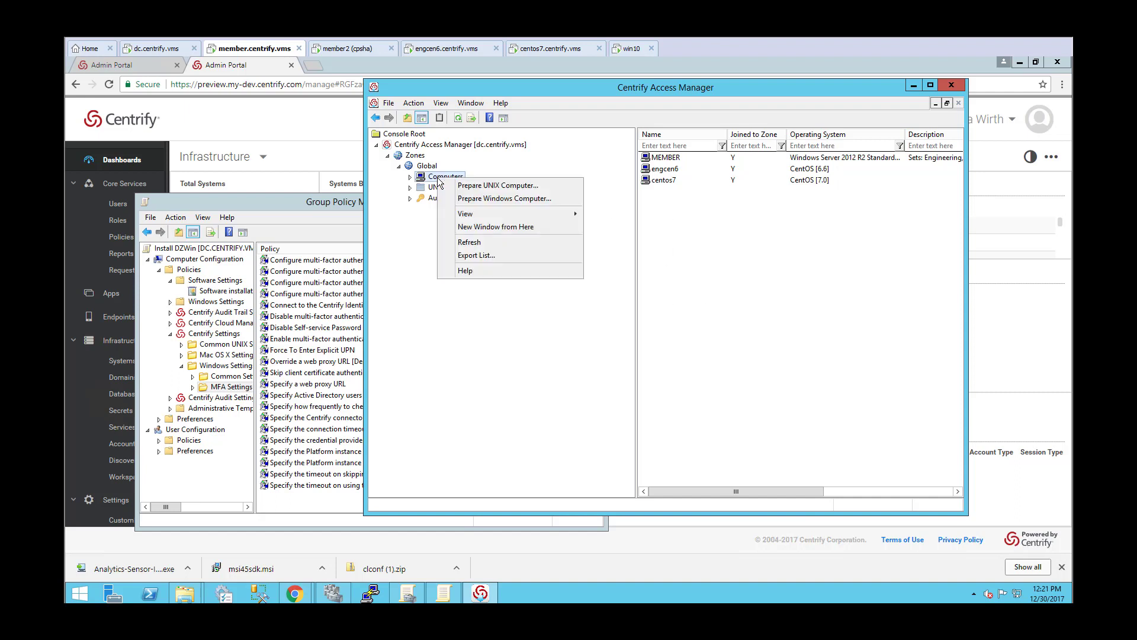
pyautogui.click(683, 222)
pyautogui.rightClick(683, 221)
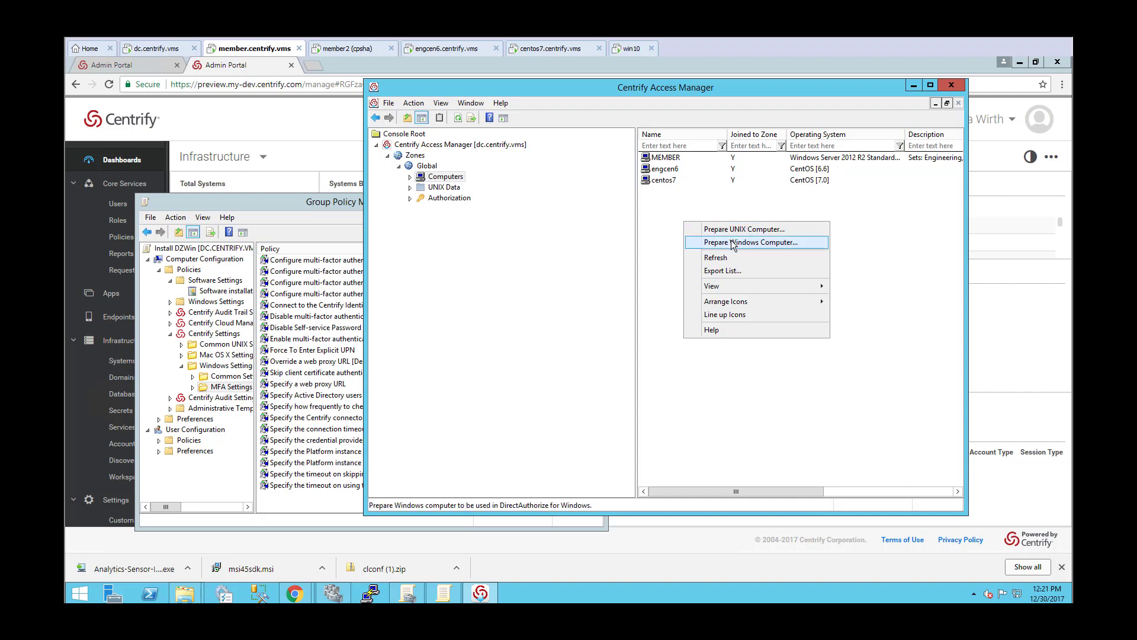
pyautogui.click(733, 243)
pyautogui.click(547, 242)
pyautogui.write('w')
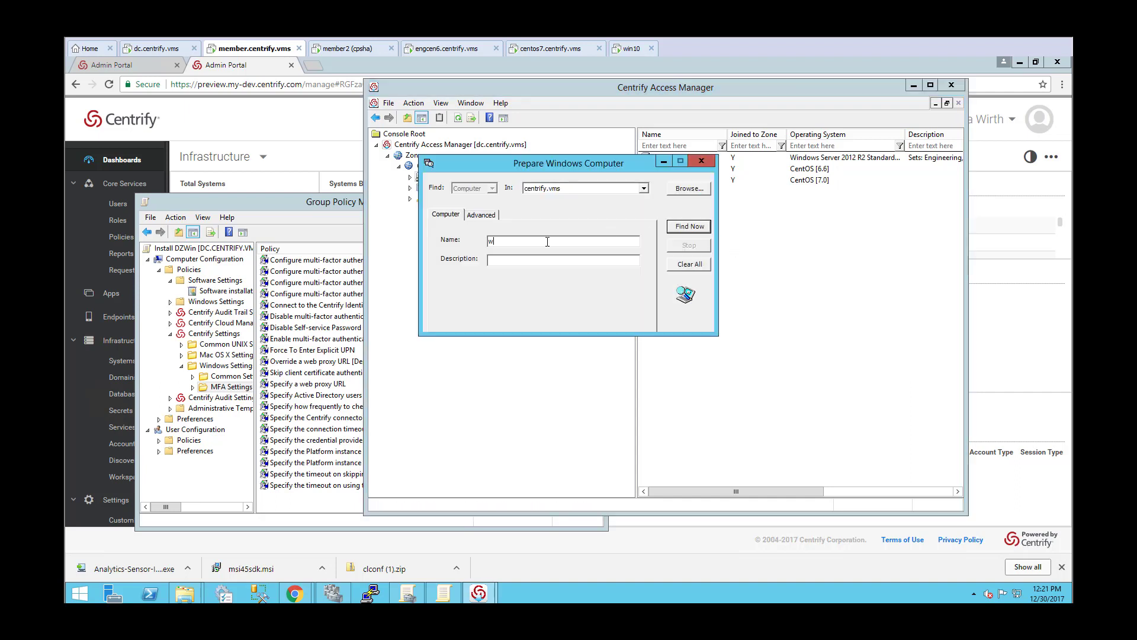
pyautogui.write('in')
pyautogui.click(691, 225)
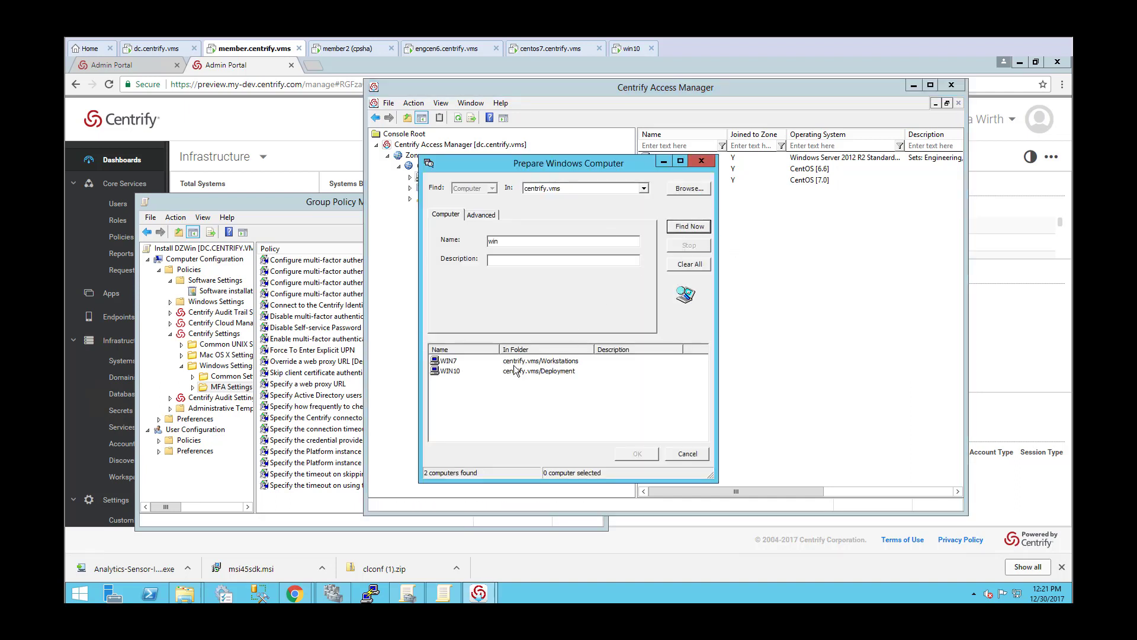
pyautogui.doubleClick(516, 370)
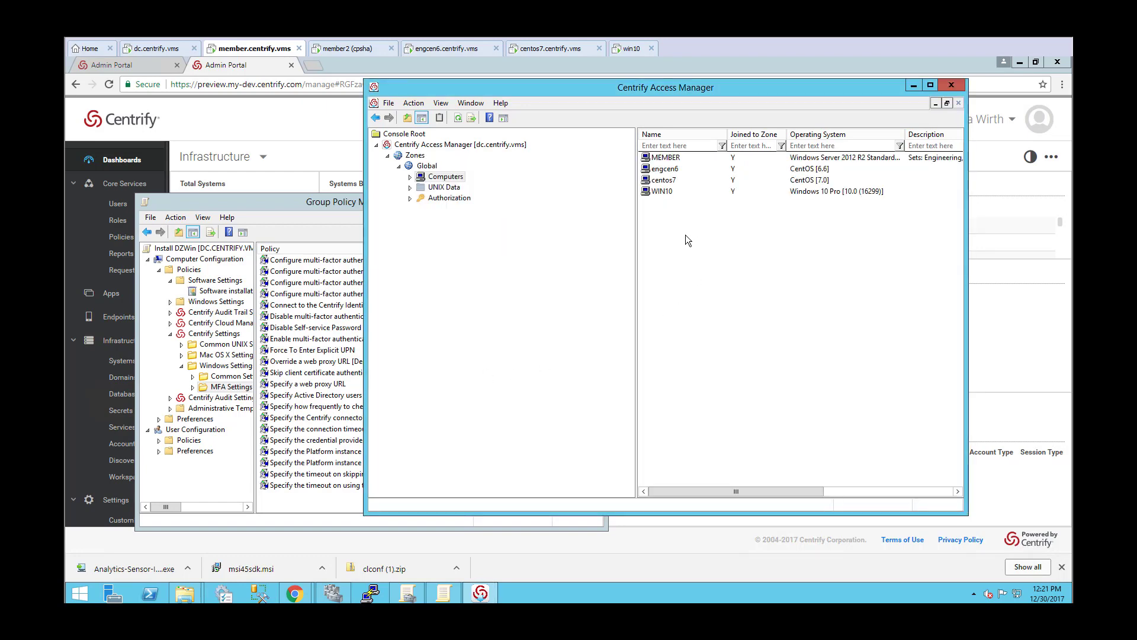
# Switch to the win10 virtual machine, restart its guest system and bring up the sign-in screen.
pyautogui.click(626, 50)
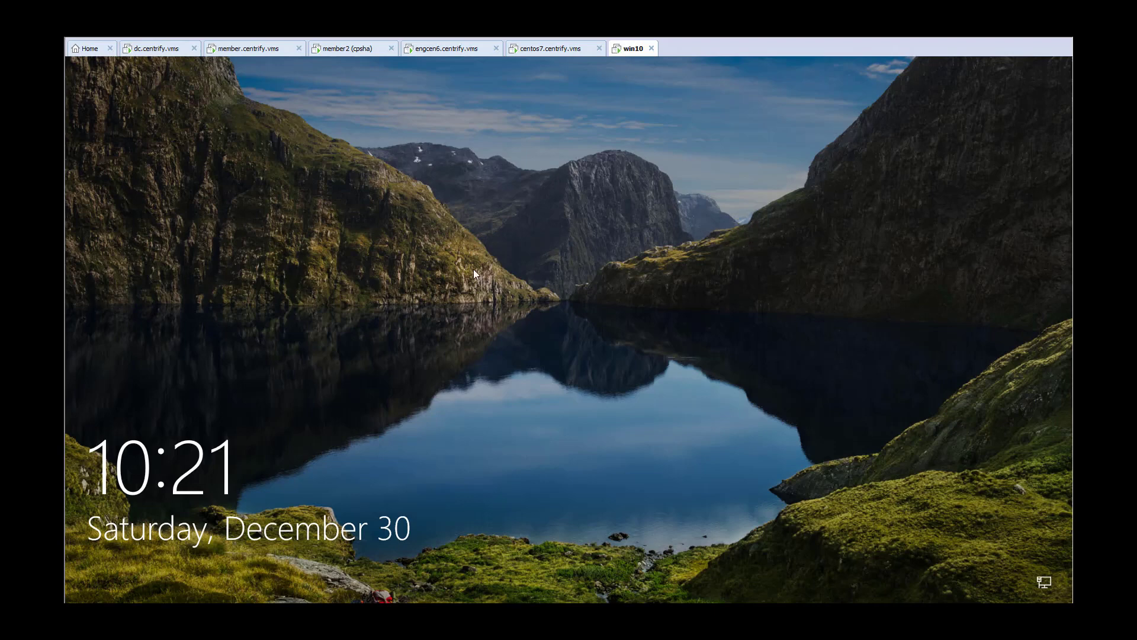
pyautogui.click(524, 375)
pyautogui.click(476, 387)
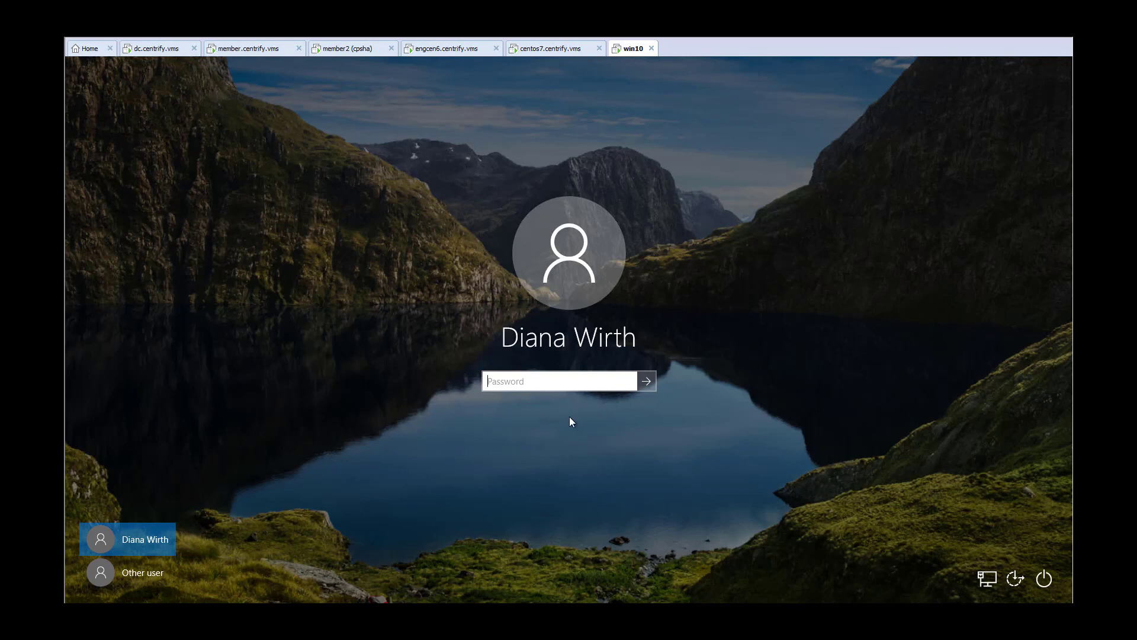
pyautogui.click(17, 28)
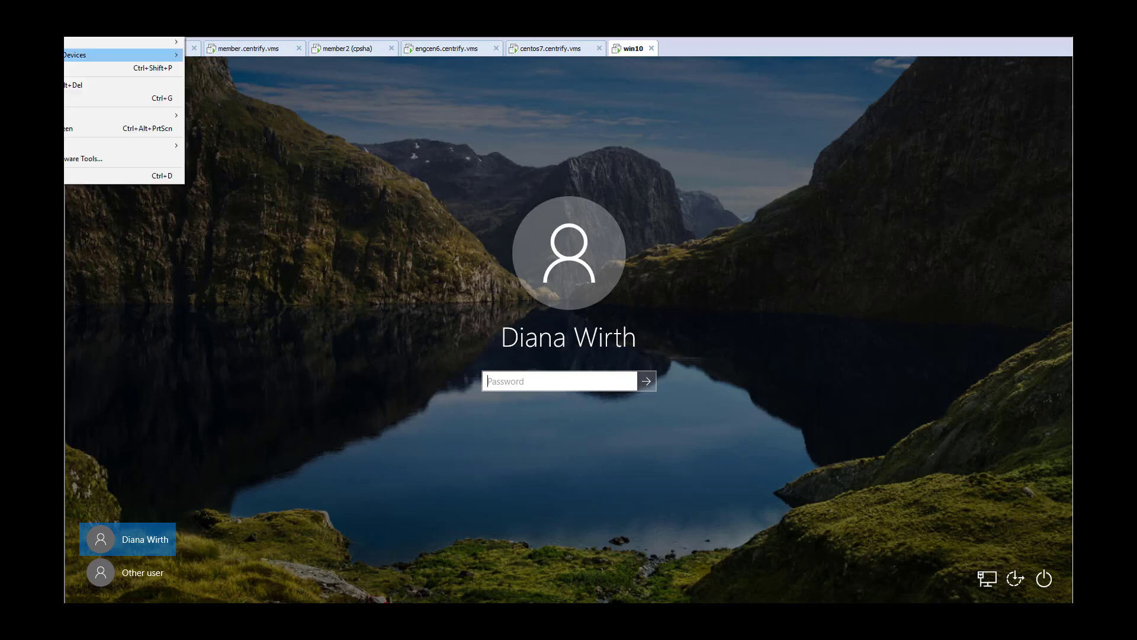
pyautogui.moveTo(65, 118)
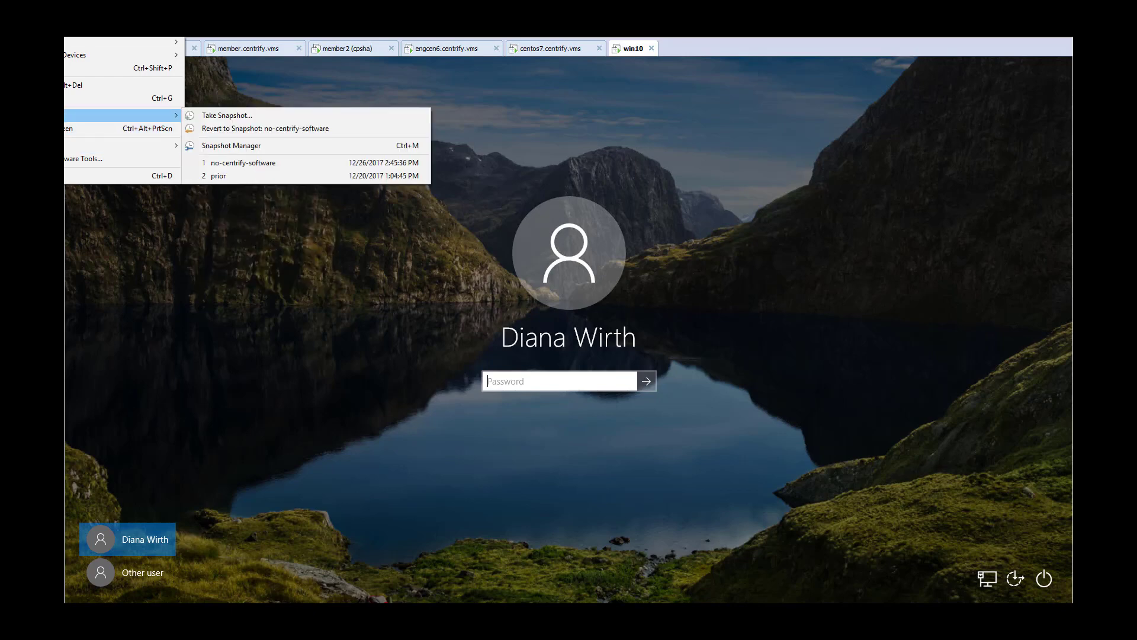
pyautogui.moveTo(98, 44)
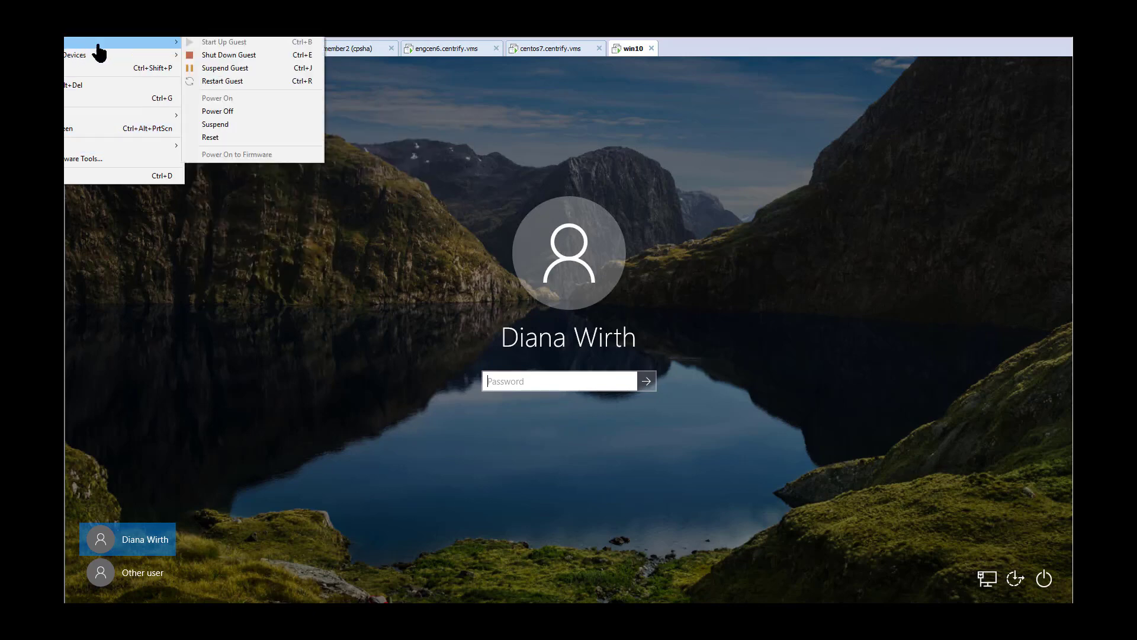
pyautogui.click(223, 83)
pyautogui.click(535, 339)
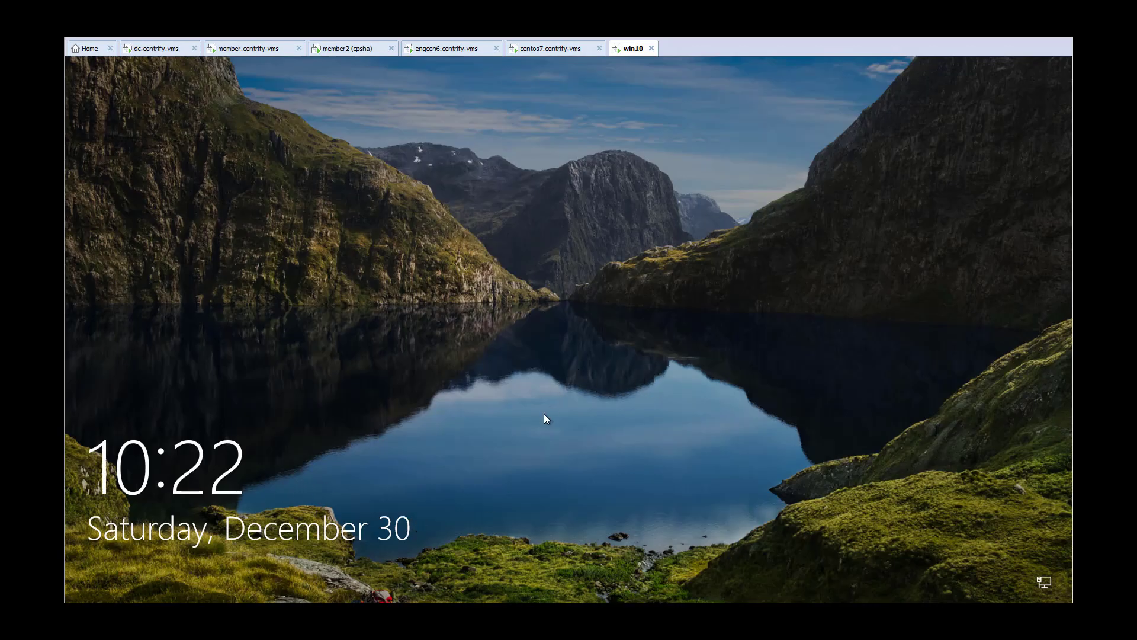
pyautogui.click(515, 407)
pyautogui.click(483, 386)
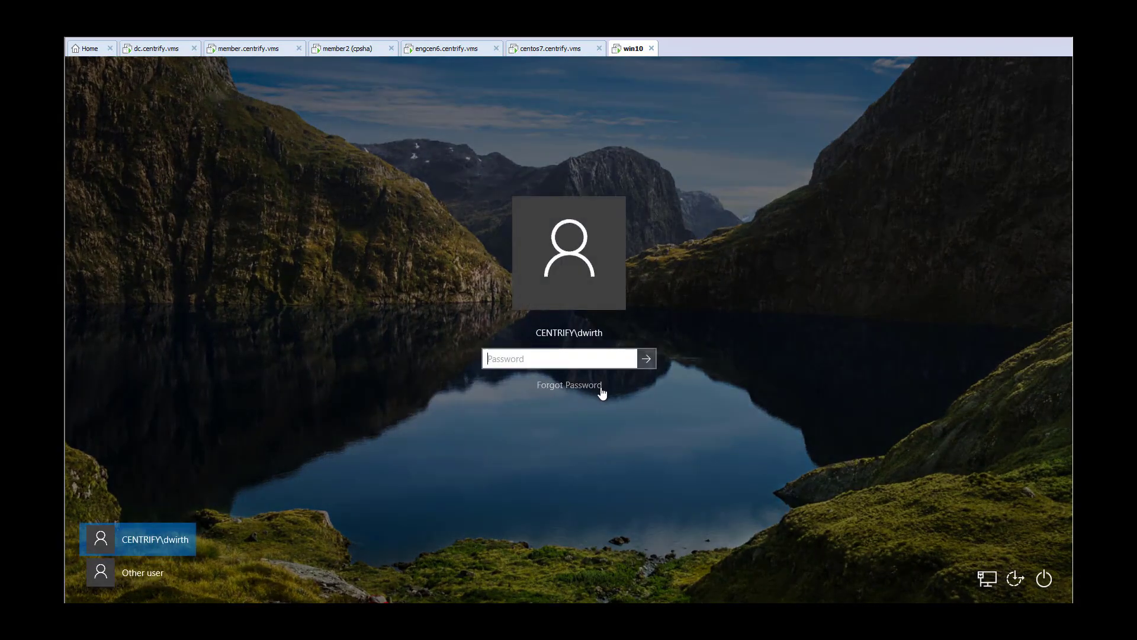
# On member.centrify.vms, refresh the Global zone's computer list and show the effective user rights for WIN10.
pyautogui.click(257, 51)
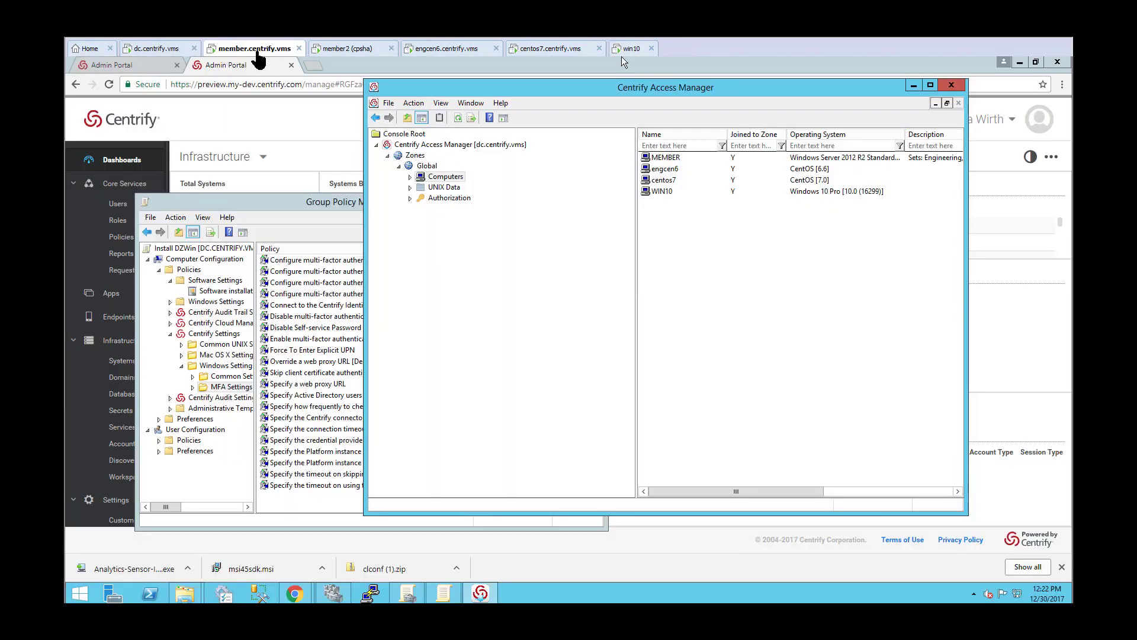
pyautogui.rightClick(706, 265)
pyautogui.click(753, 299)
pyautogui.rightClick(668, 196)
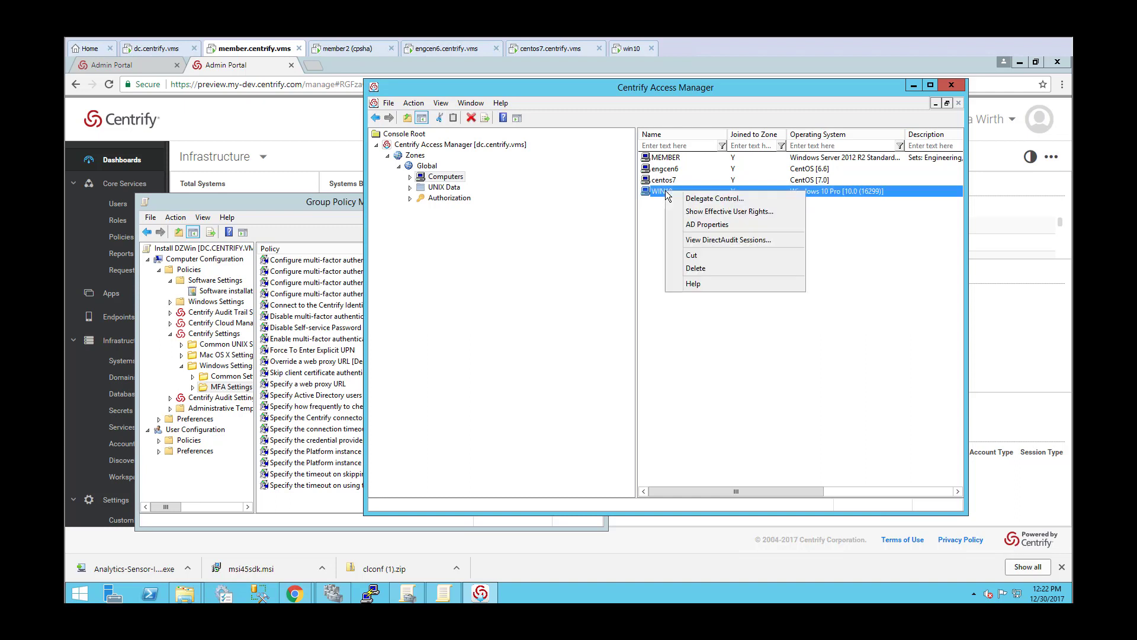
pyautogui.click(697, 212)
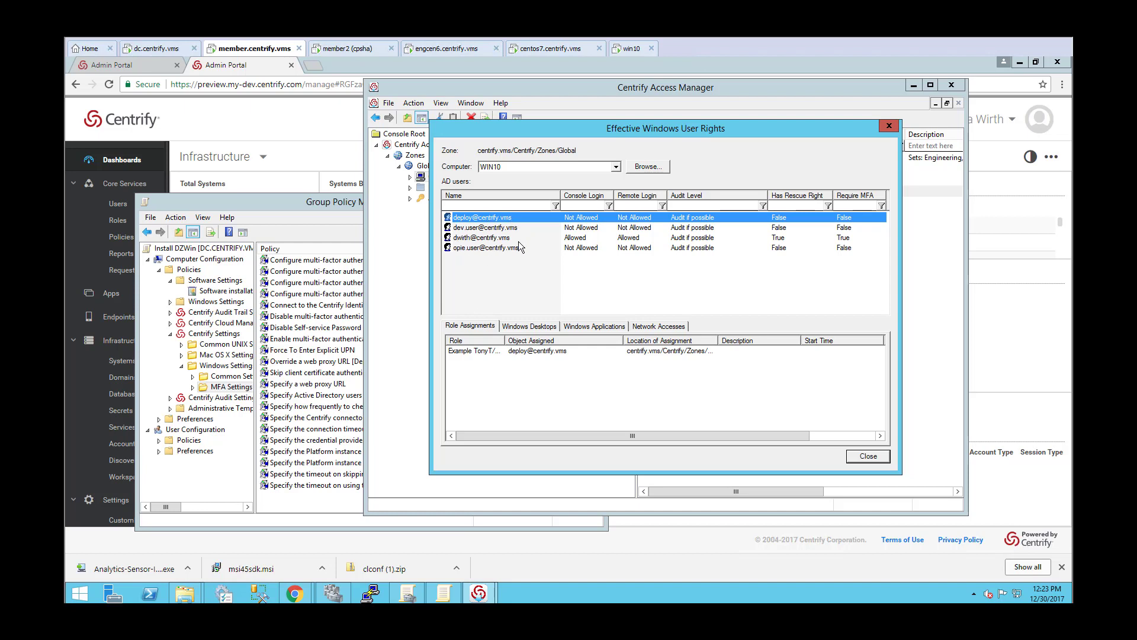
# Examine the Windows desktop and application rights, and review the role assignments and desktops of the user allowed console login.
pyautogui.click(533, 327)
pyautogui.click(583, 327)
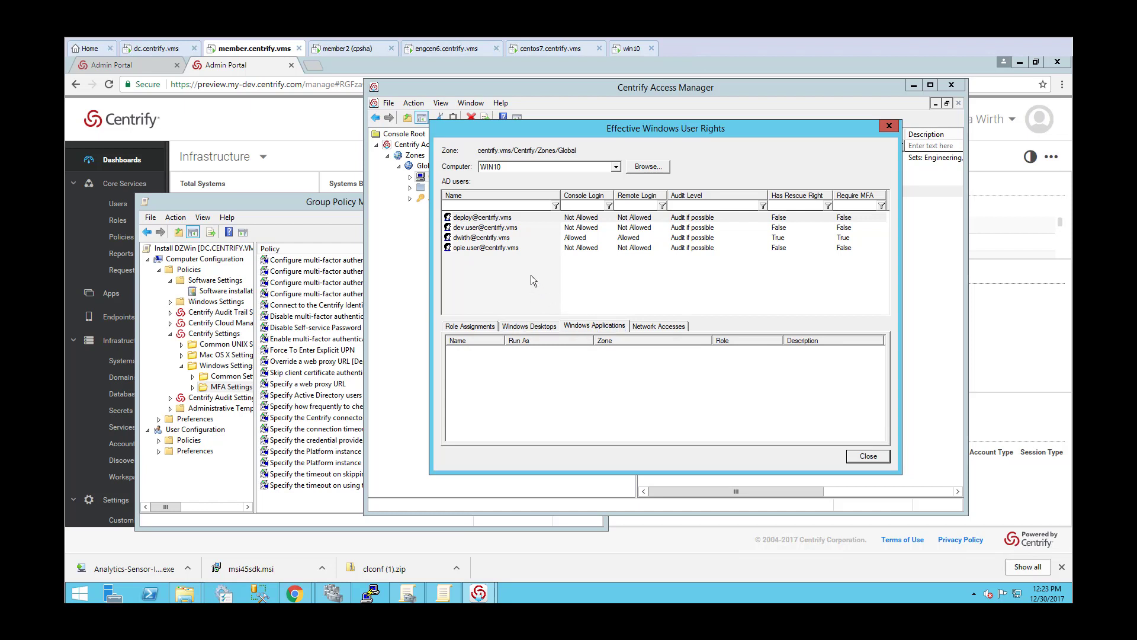
pyautogui.click(480, 238)
pyautogui.click(484, 326)
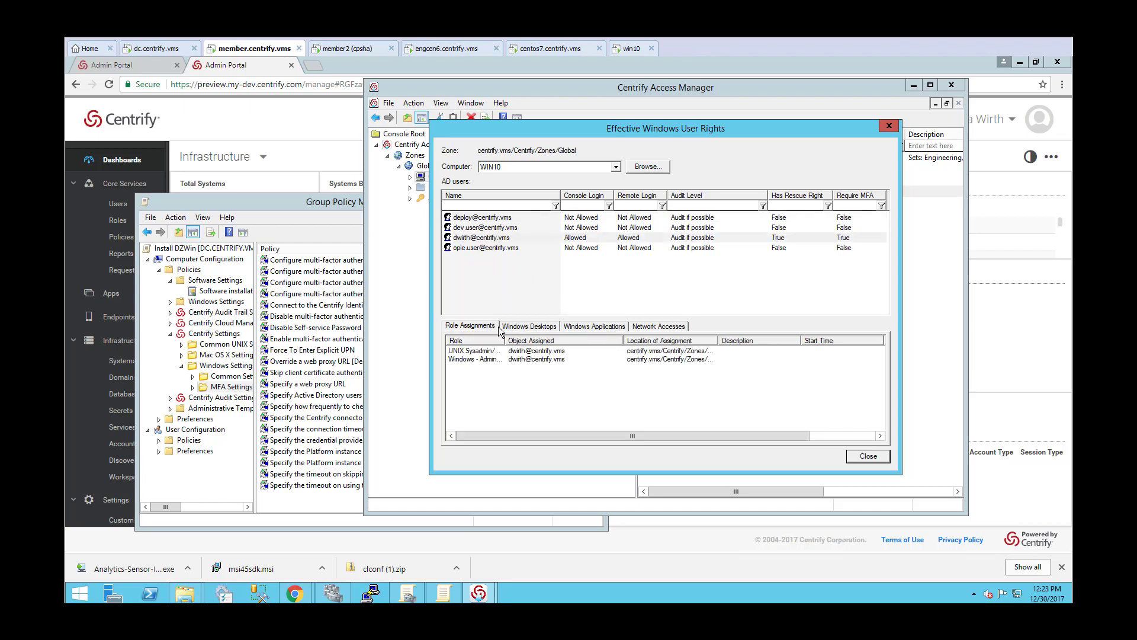
pyautogui.click(537, 325)
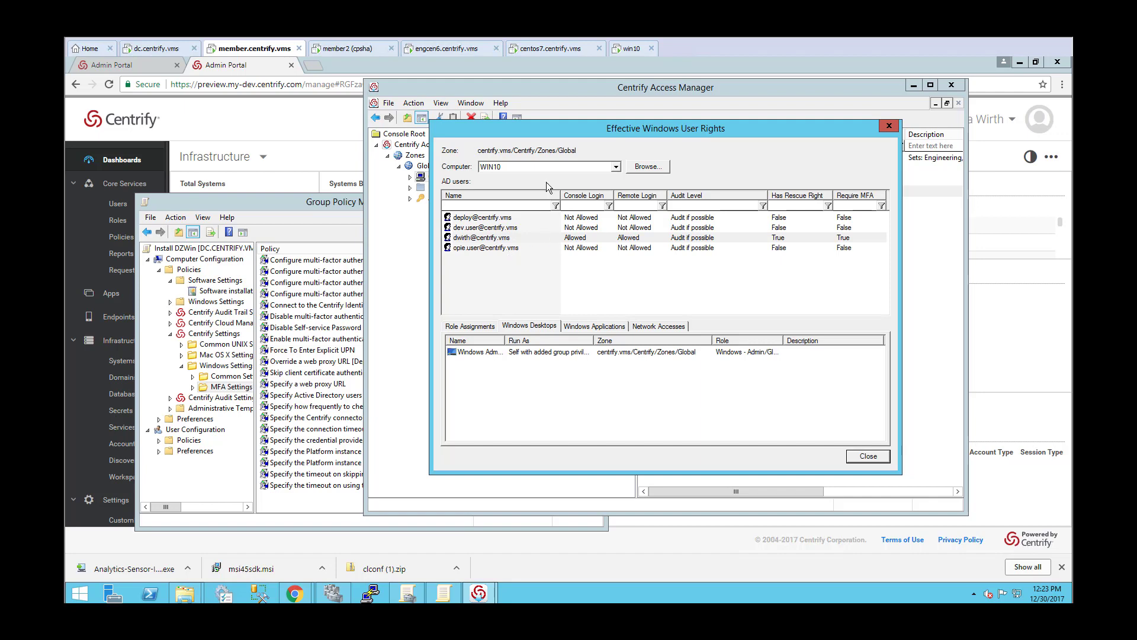
# Switch to the win10 virtual machine and try to sign in with the domain account's password.
pyautogui.click(627, 52)
pyautogui.click(553, 355)
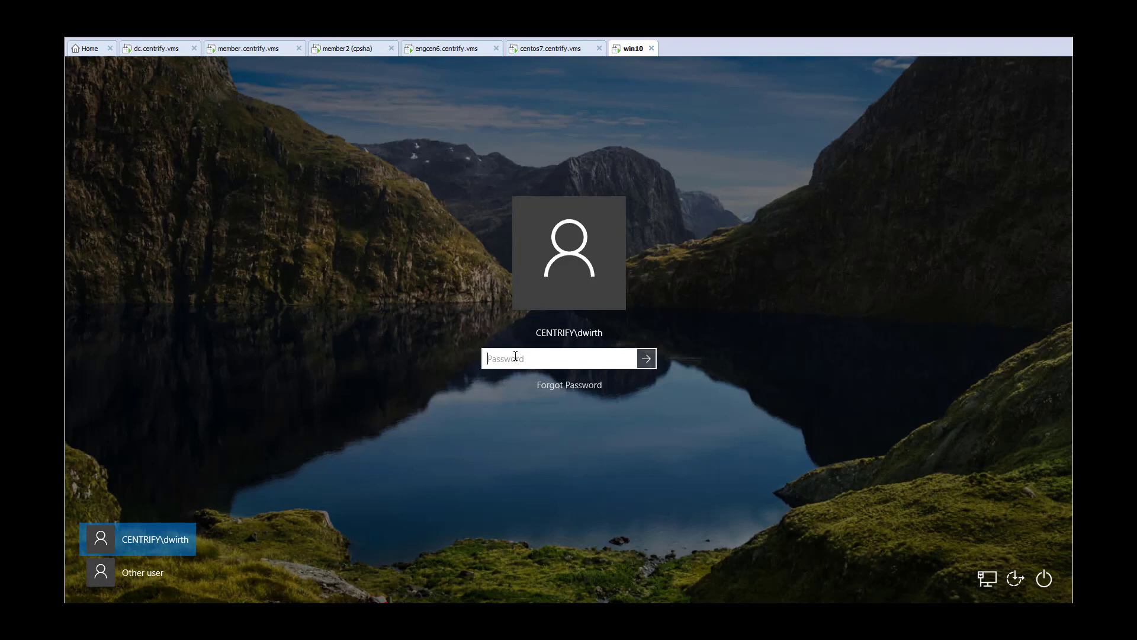
pyautogui.write('••••••••••')
pyautogui.press('Return')
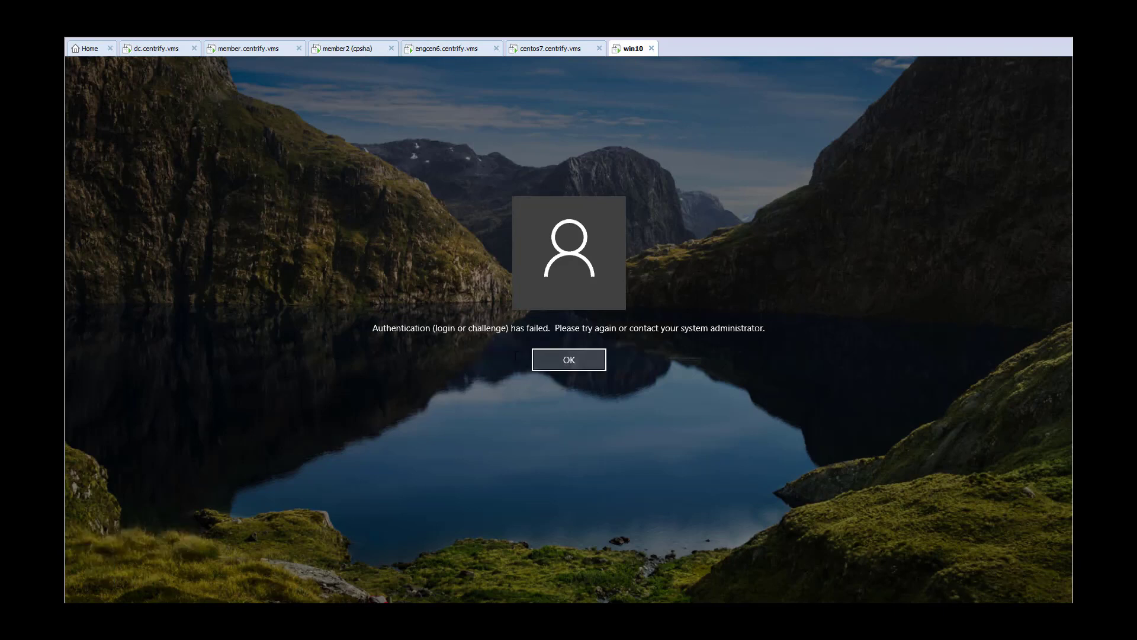
# Dismiss the authentication message, re-enter the domain account's password and submit it.
pyautogui.click(549, 355)
pyautogui.write('••')
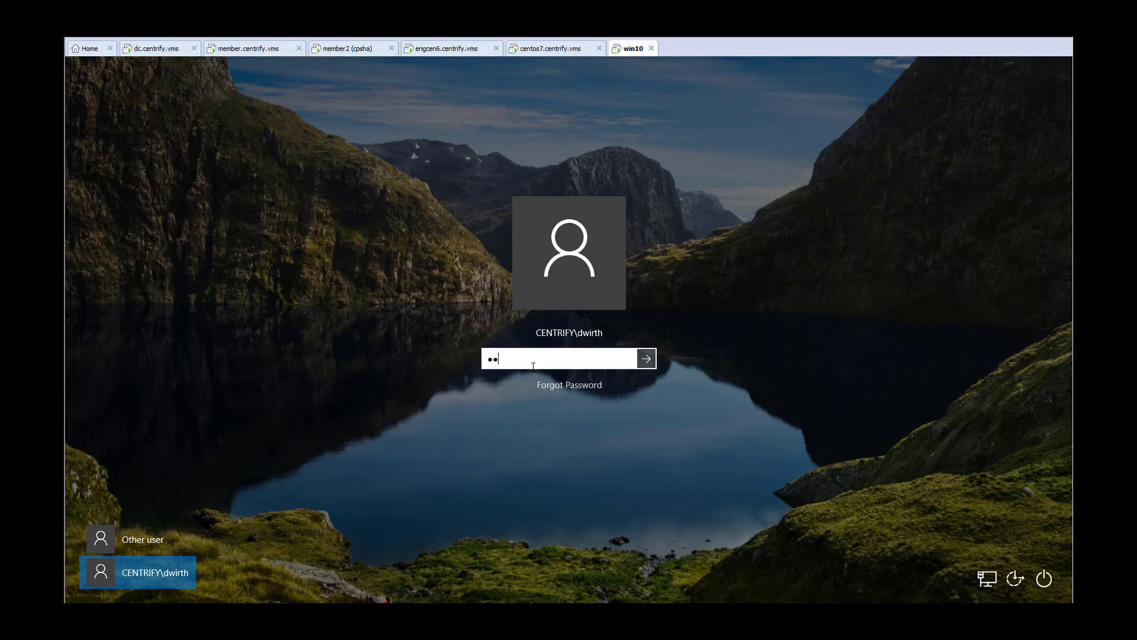
pyautogui.write('••••••')
pyautogui.press('Return')
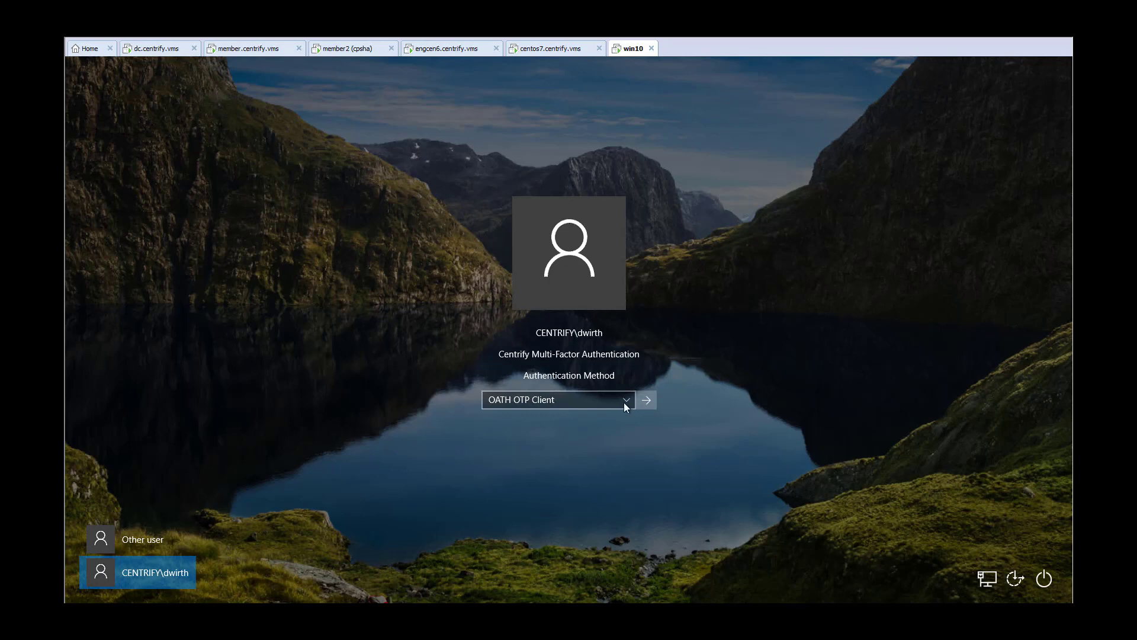
# Choose Security Question as the multi-factor authentication method and submit the security answer to complete the sign-in.
pyautogui.click(627, 401)
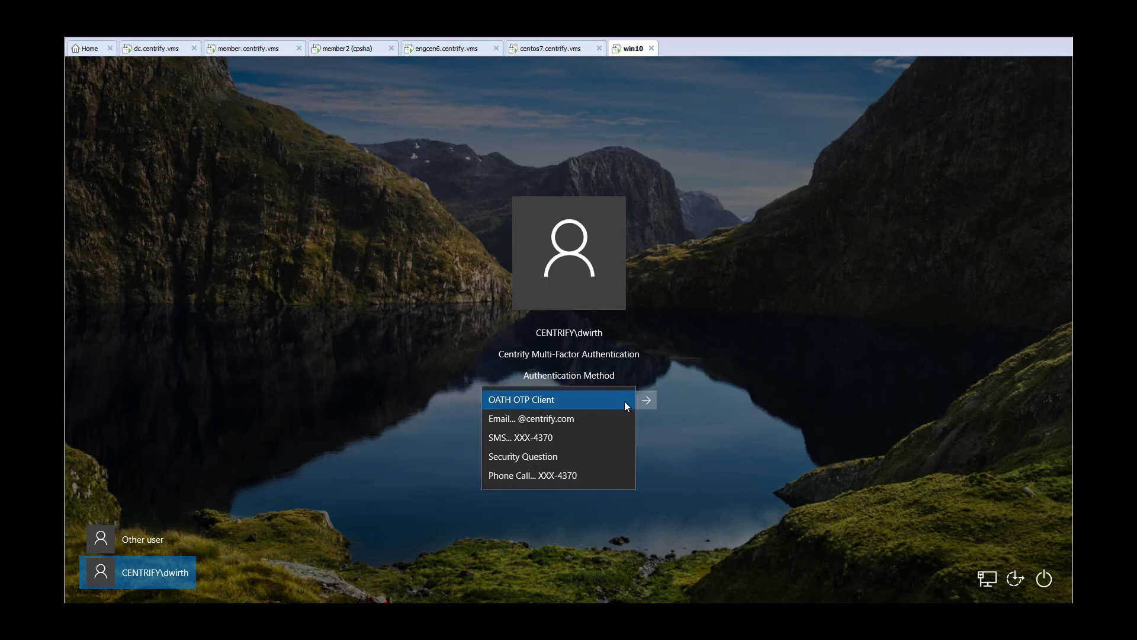
pyautogui.click(563, 457)
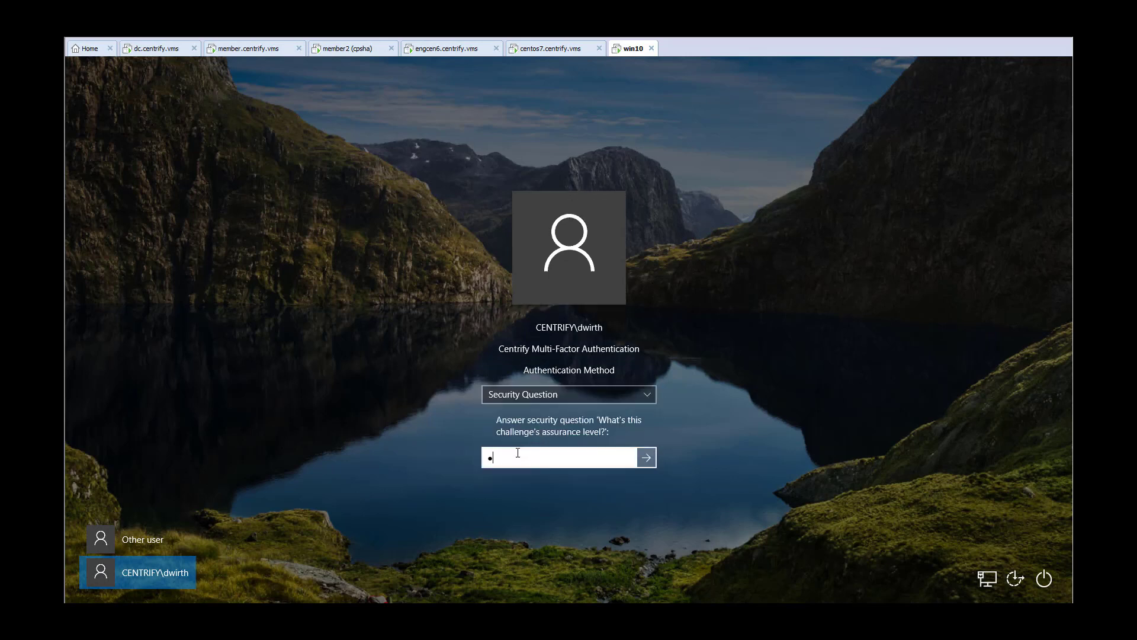
pyautogui.press('Return')
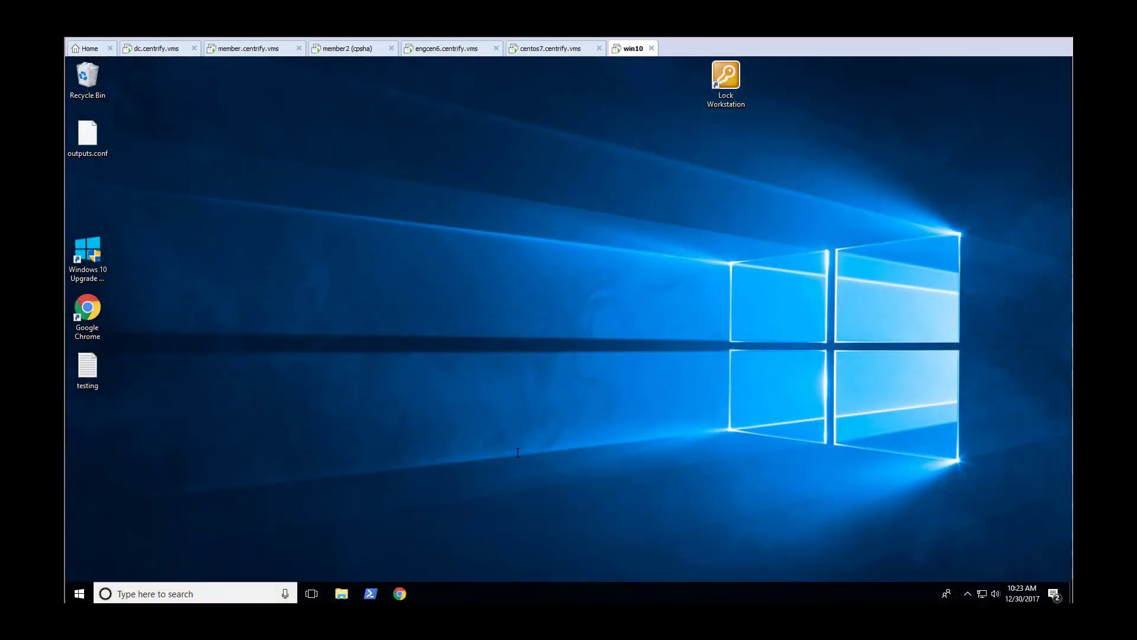
pyautogui.click(253, 55)
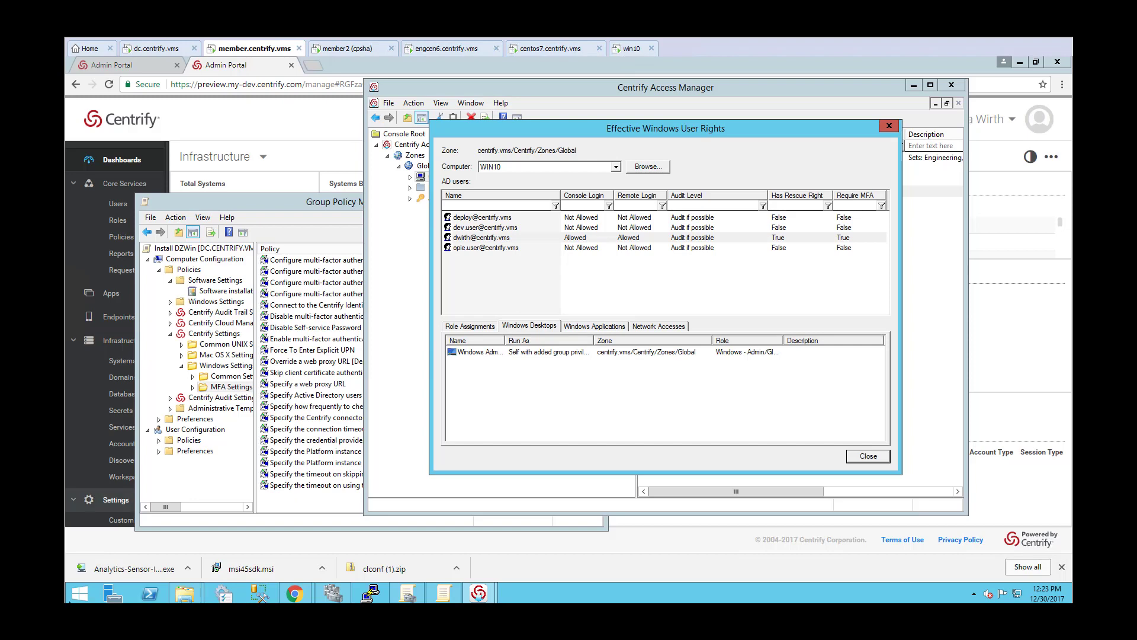
pyautogui.click(627, 48)
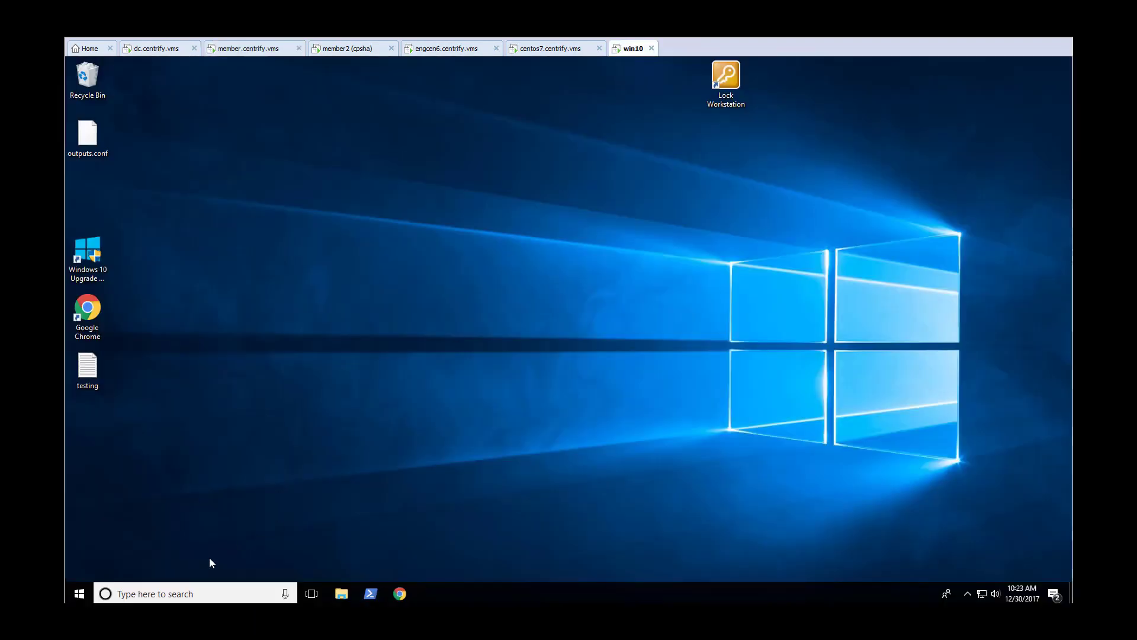
# Sign out of the Windows session on win10.
pyautogui.rightClick(82, 594)
pyautogui.moveTo(204, 556)
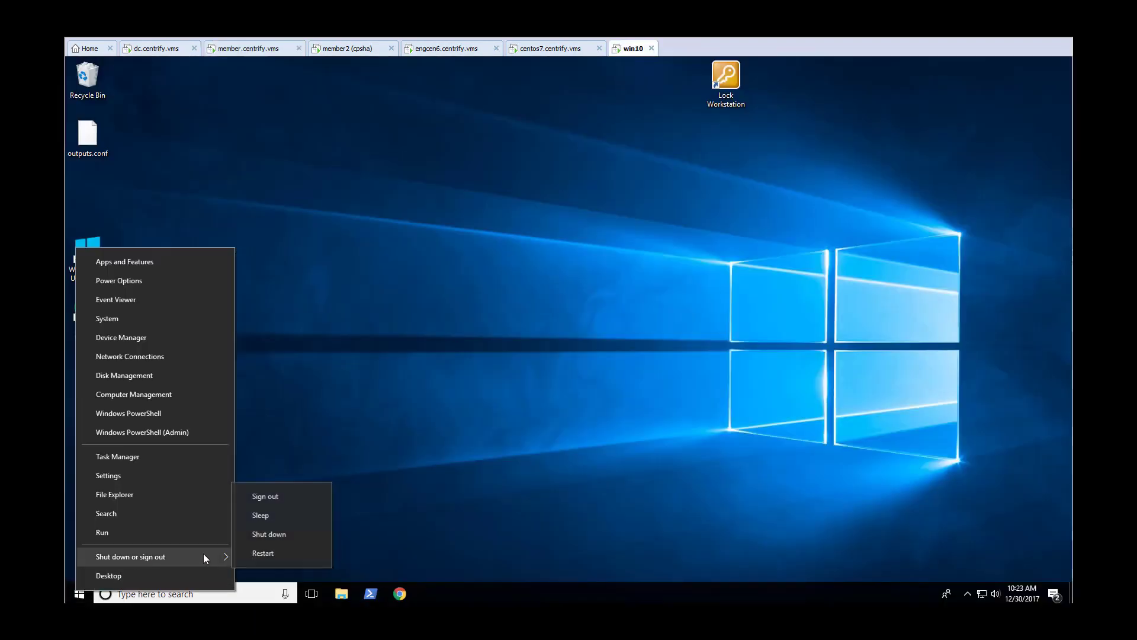
pyautogui.click(266, 496)
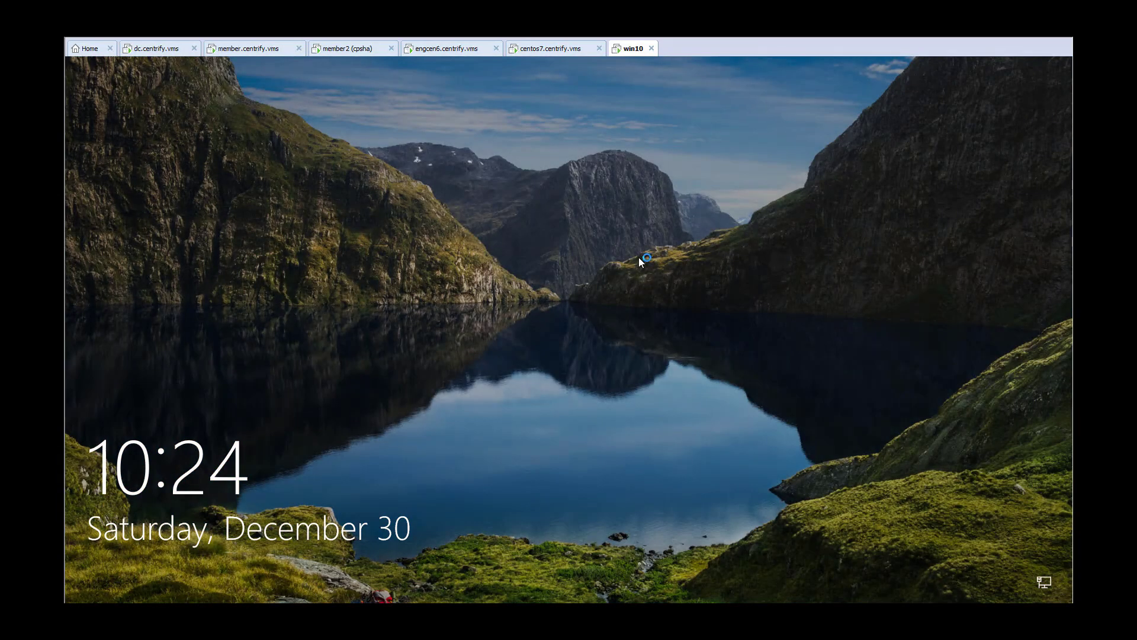
# Bring up the win10 sign-in screen for another user and enter centrify\administrator as the user name.
pyautogui.click(639, 261)
pyautogui.click(483, 393)
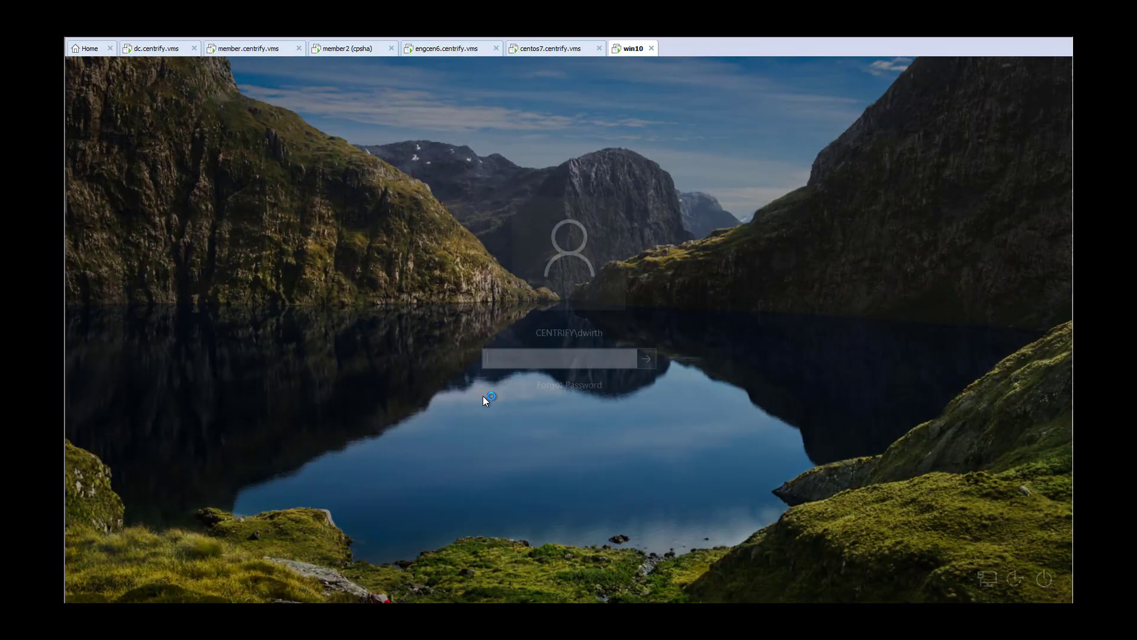
pyautogui.click(142, 572)
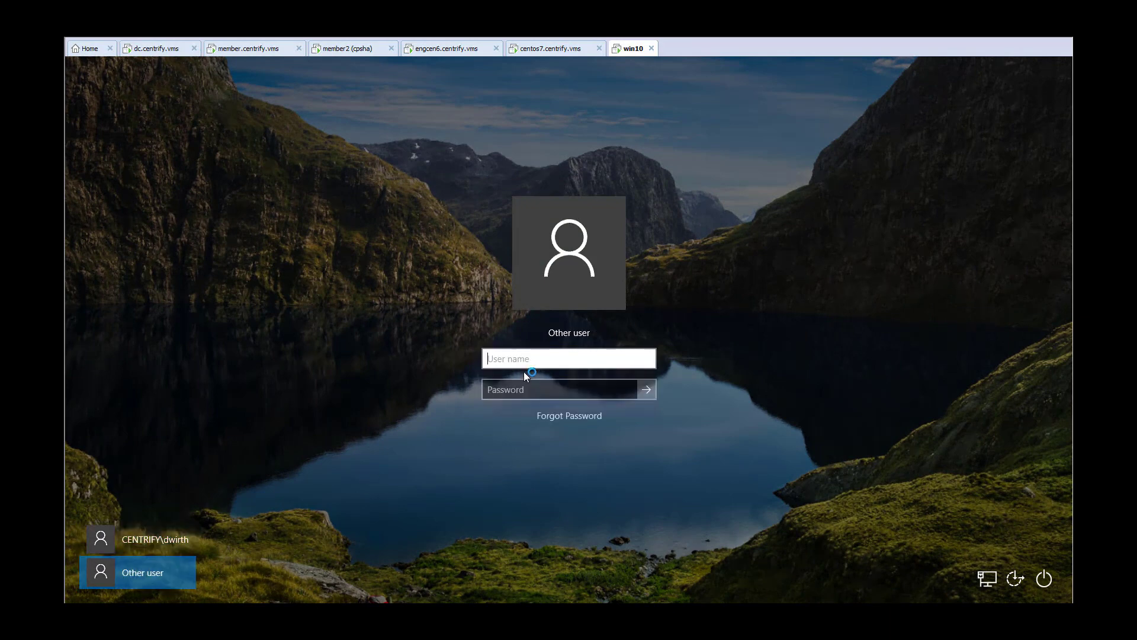
pyautogui.write('admini')
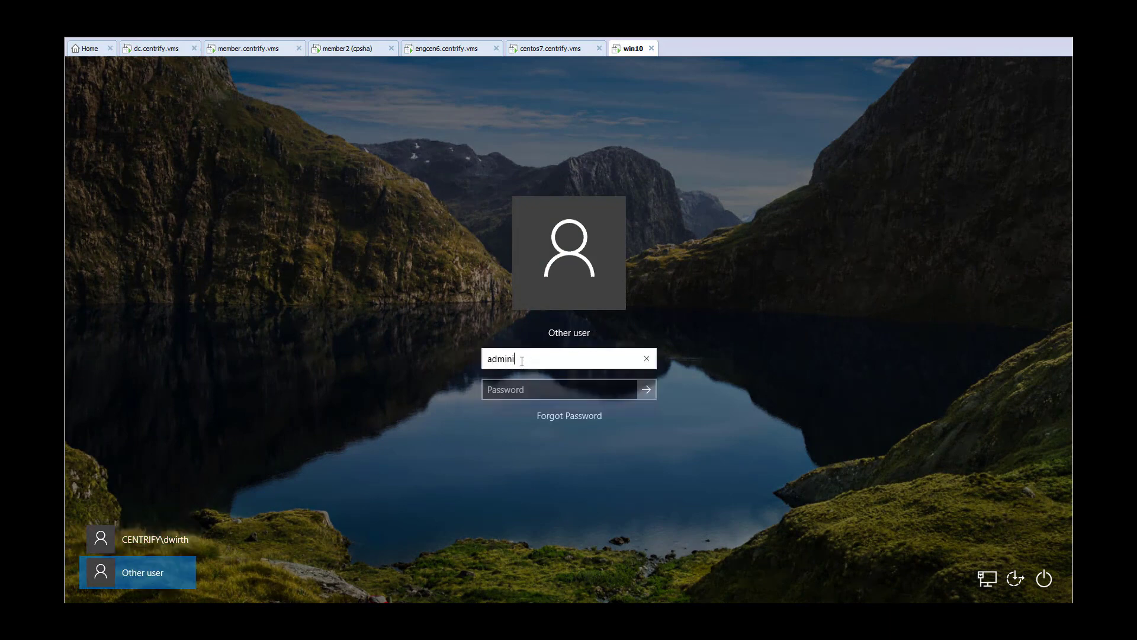
pyautogui.press('BackSpace')
pyautogui.press('BackSpace')
pyautogui.press('BackSpace')
pyautogui.press('BackSpace')
pyautogui.press('BackSpace')
pyautogui.write('centrify\\administrator')
# Try to sign in with the administrator account's password and dismiss the message.
pyautogui.press('Tab')
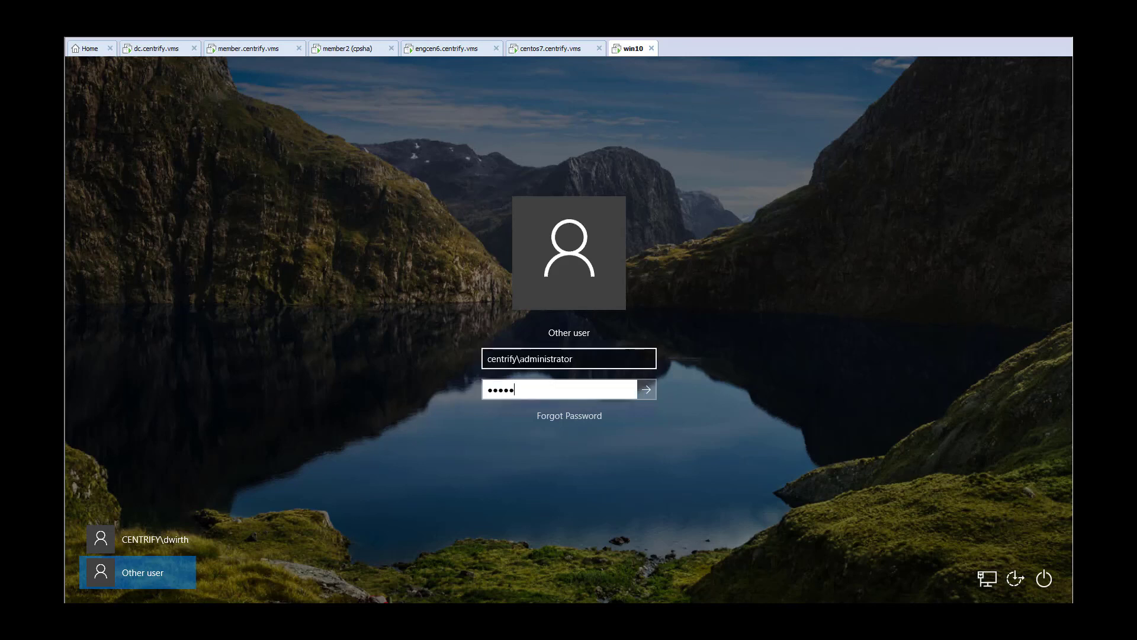
pyautogui.press('Return')
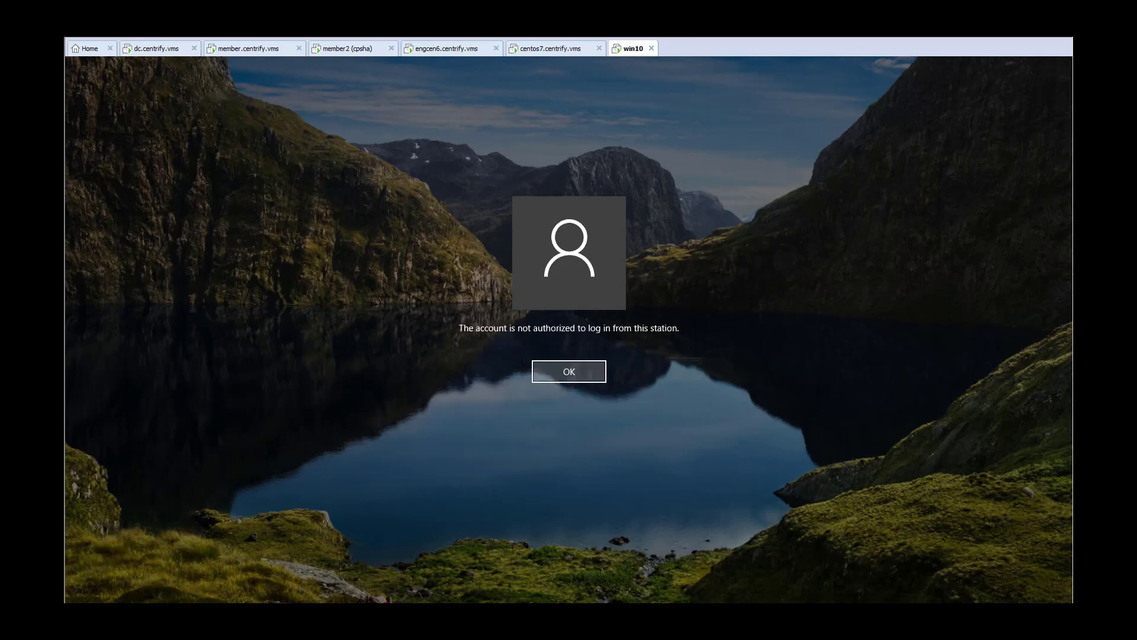
pyautogui.click(568, 371)
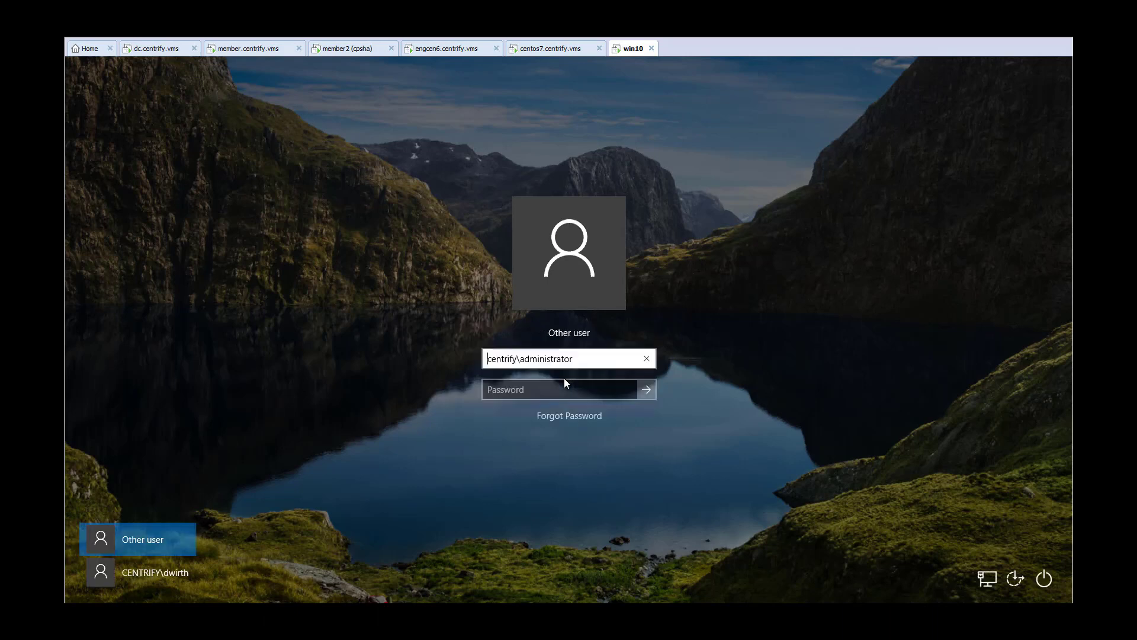
# Replace the user name with the domain user's account name and submit that account's password.
pyautogui.hotkey('ctrl', 'a')
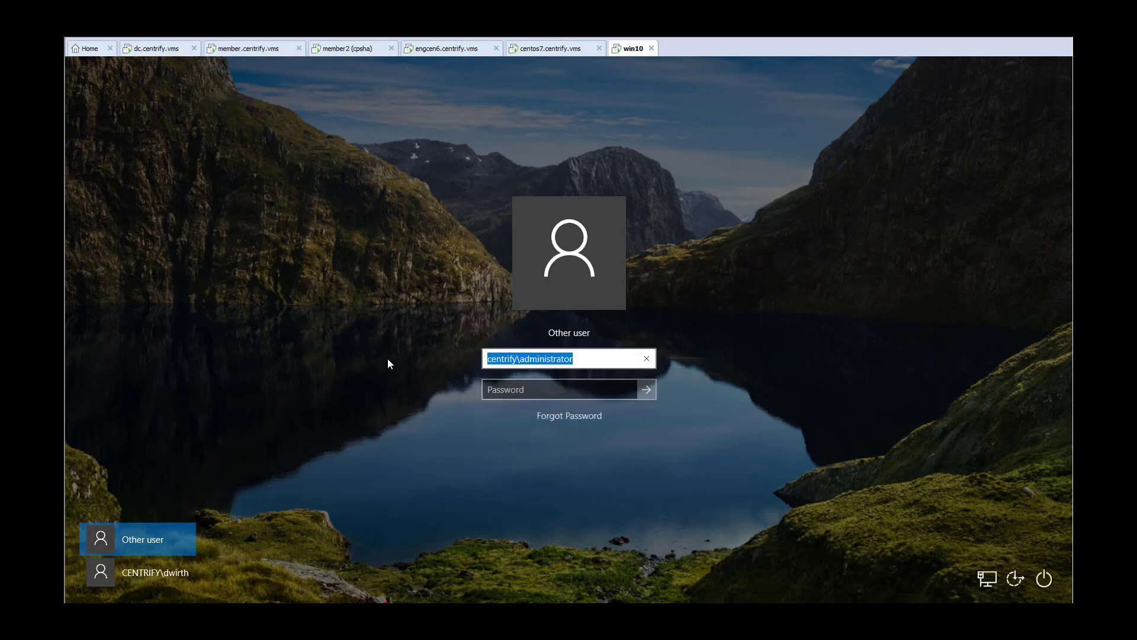
pyautogui.press('Tab')
pyautogui.write('*****')
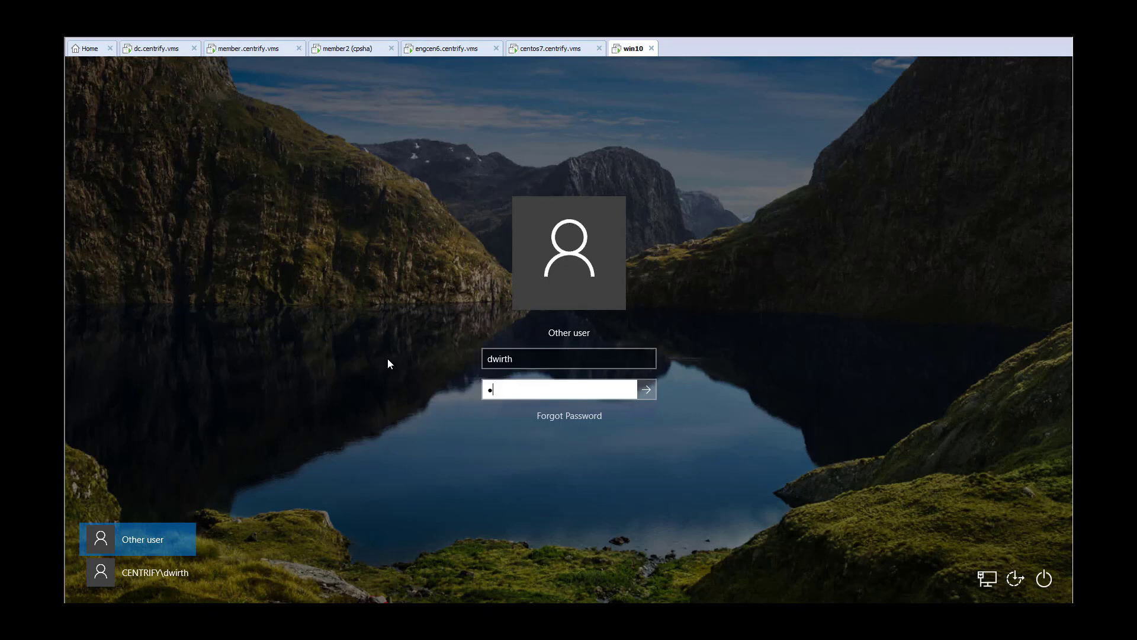
pyautogui.write('***')
pyautogui.press('Return')
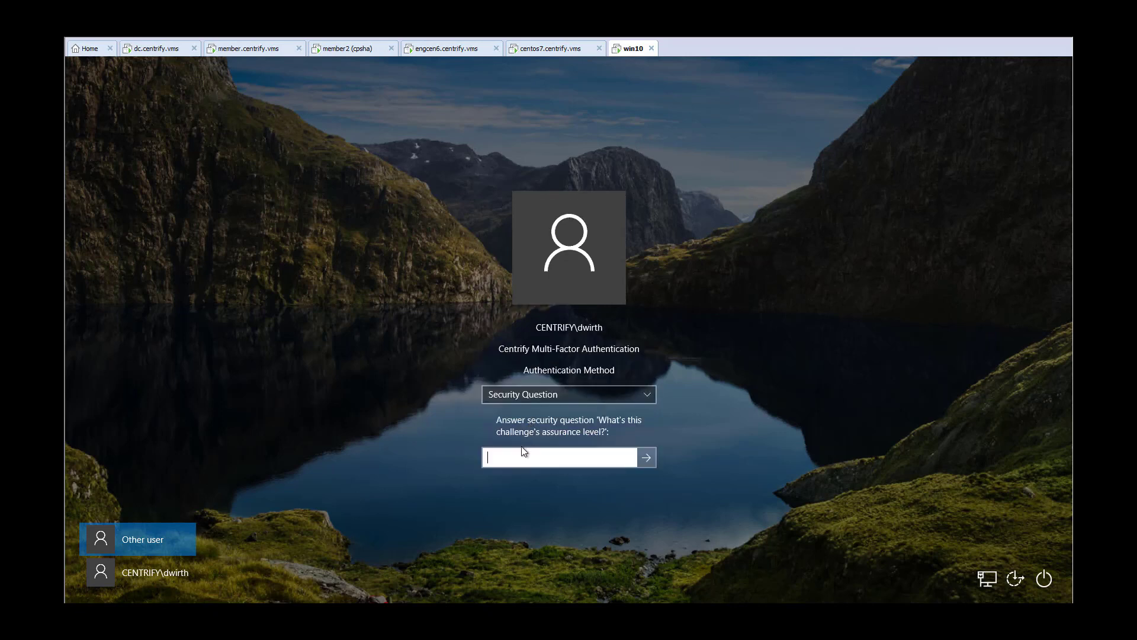
# Submit the answer to the multi-factor security question to complete the sign-in.
pyautogui.click(519, 452)
pyautogui.write('******')
pyautogui.press('Return')
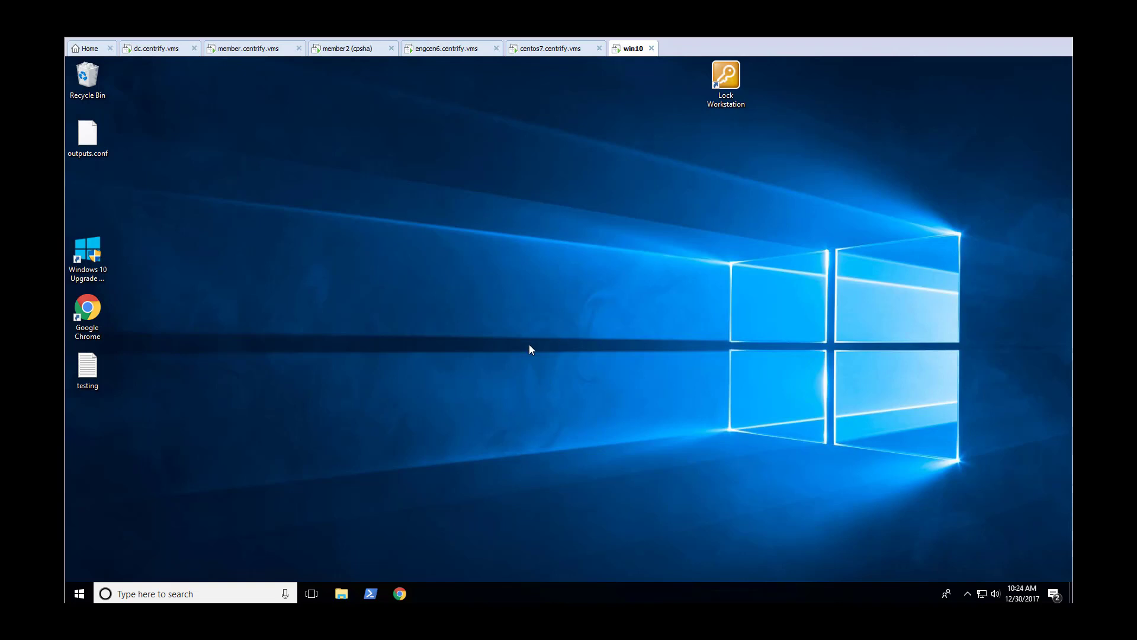
# Search Windows for Event Viewer and open the folder that holds its shortcut.
pyautogui.click(156, 593)
pyautogui.write('evetr')
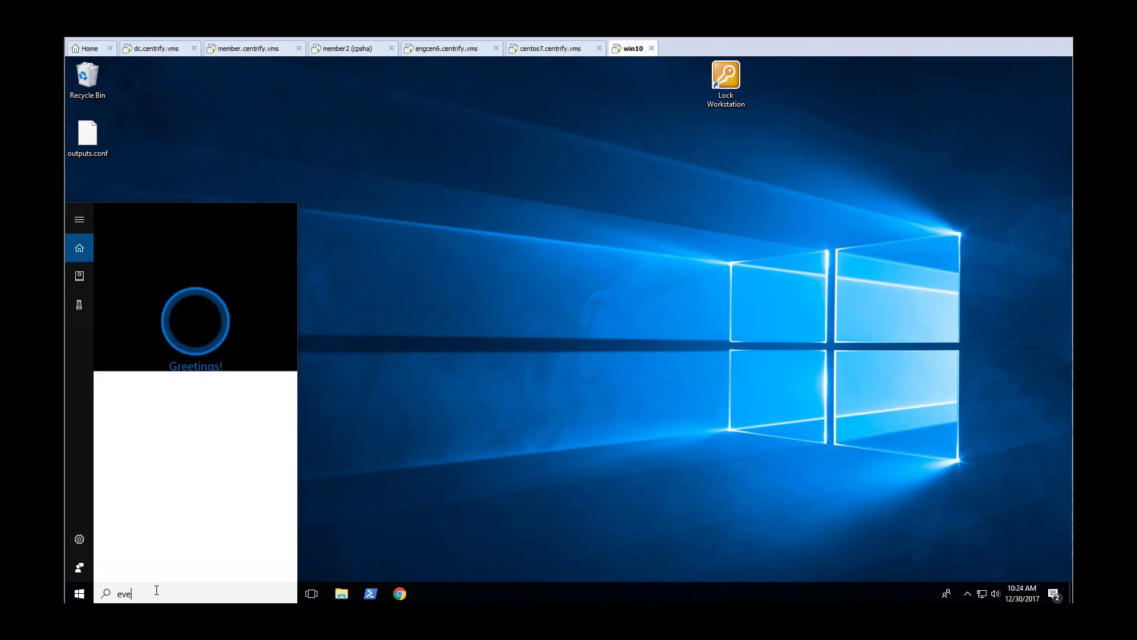
pyautogui.press('BackSpace')
pyautogui.press('BackSpace')
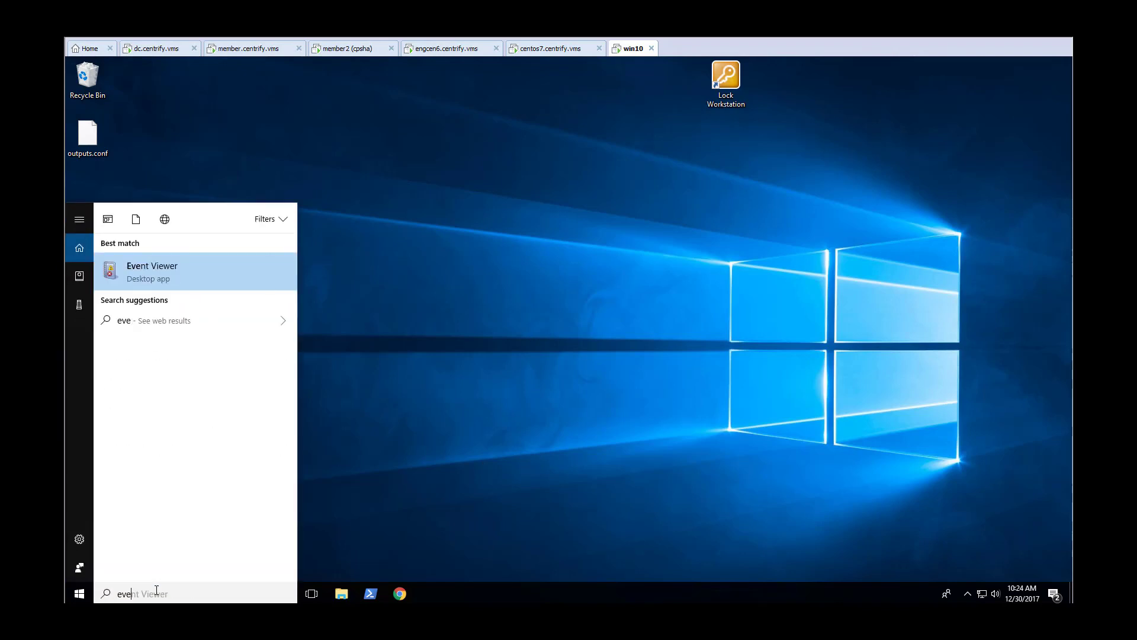
pyautogui.rightClick(179, 268)
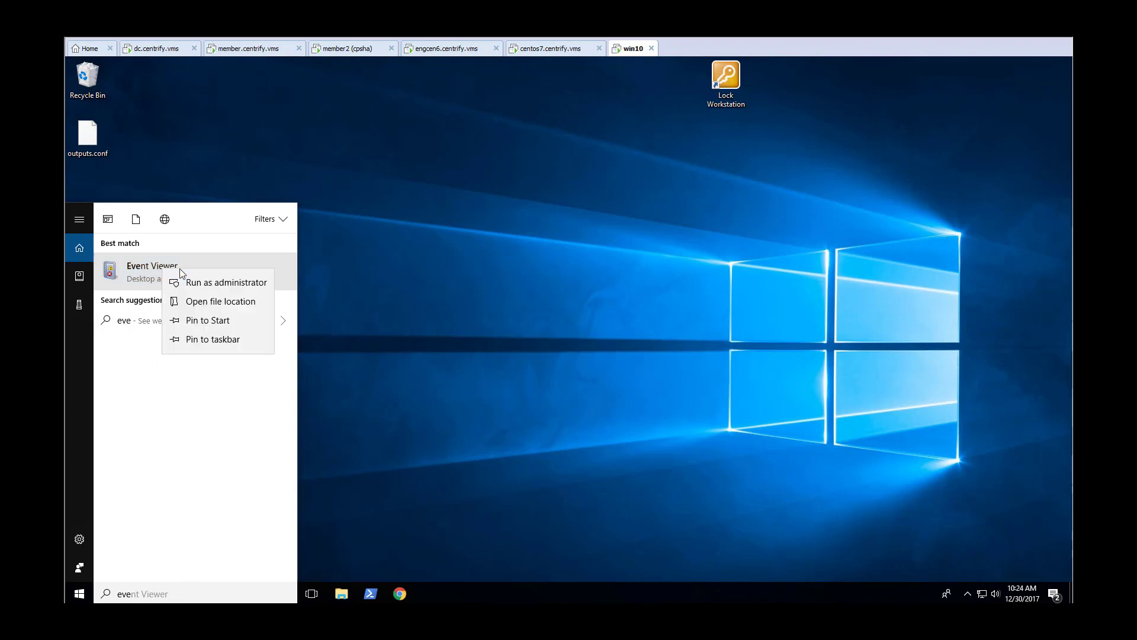
pyautogui.click(210, 301)
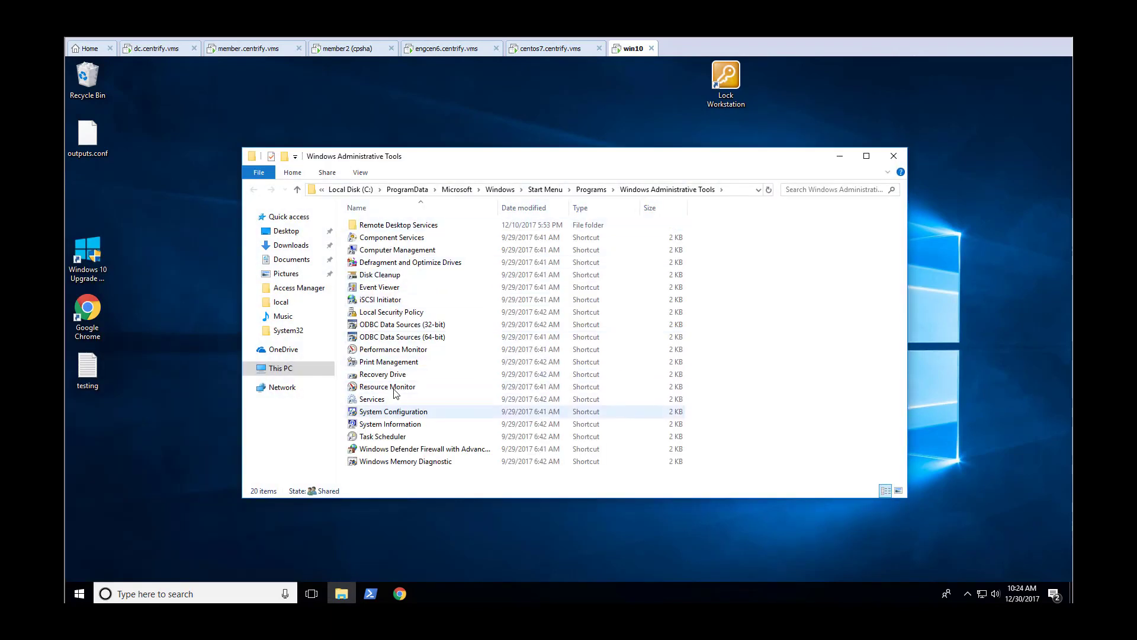
# Launch the Event Viewer shortcut using Run with Privilege, and close the Event Viewer window.
pyautogui.rightClick(388, 292)
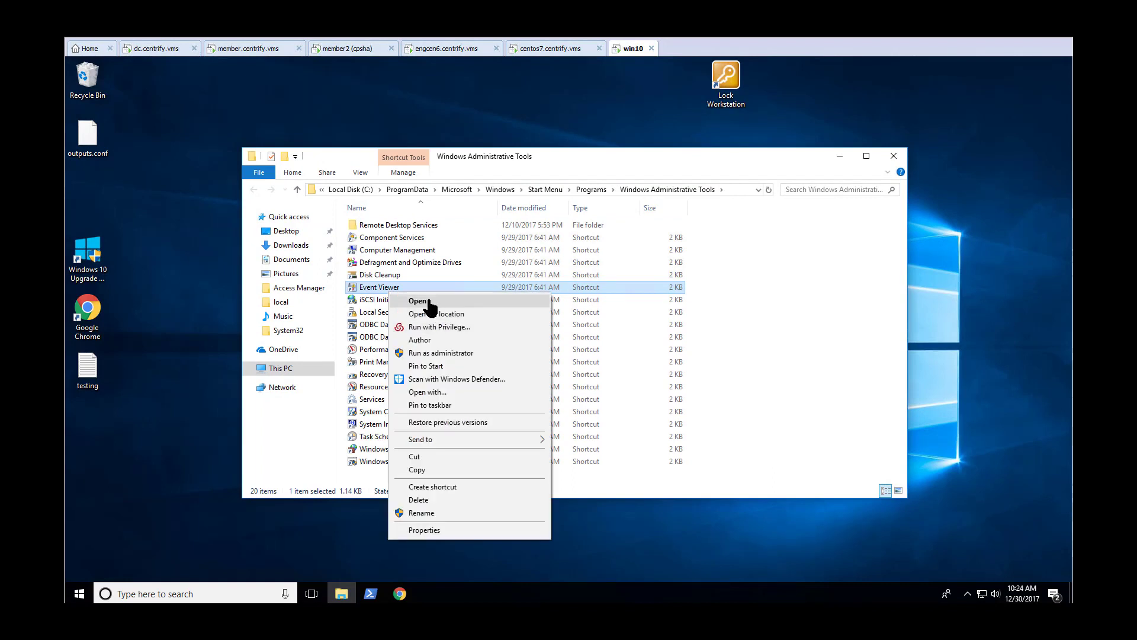
pyautogui.click(439, 330)
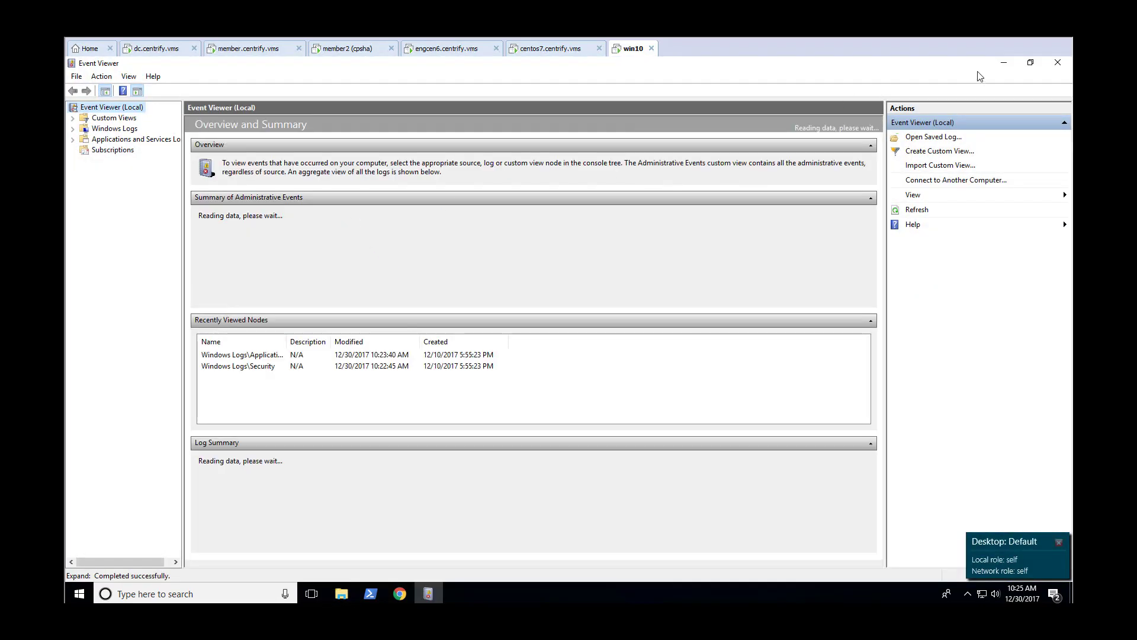
pyautogui.click(1058, 62)
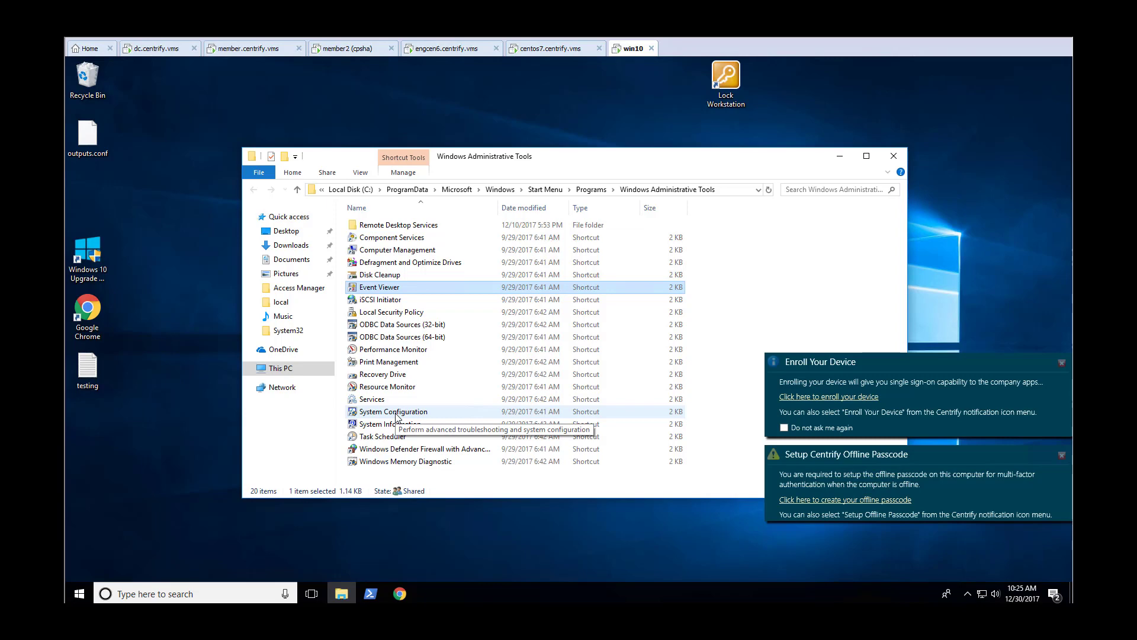
# Switch to the member.centrify.vms virtual machine and refresh the Endpoints list in the Admin Portal.
pyautogui.click(240, 51)
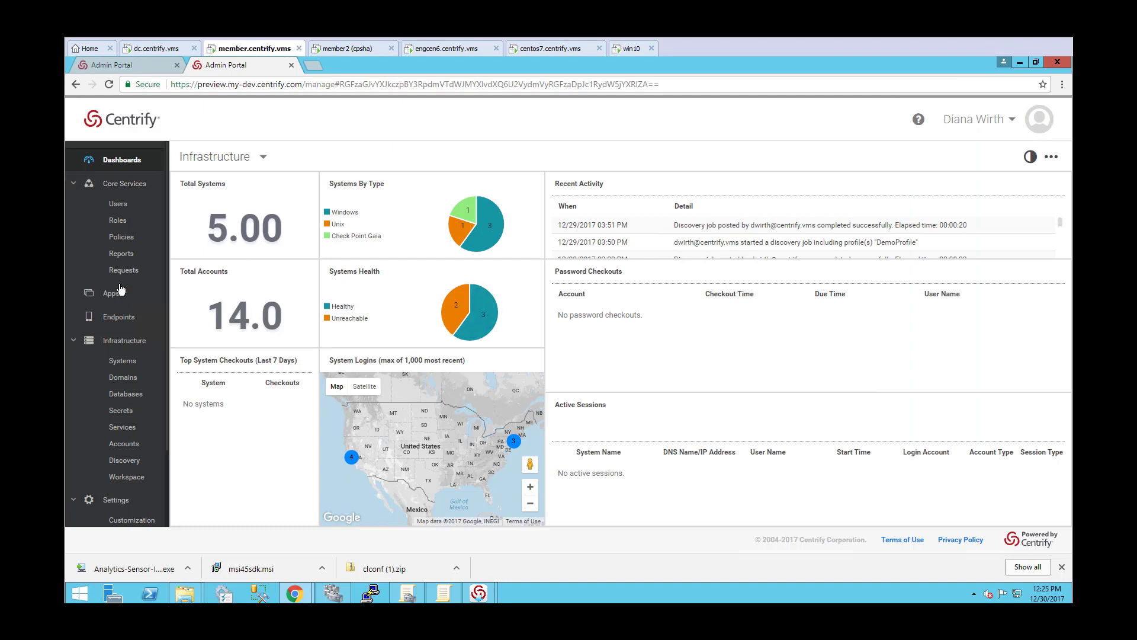
pyautogui.click(118, 317)
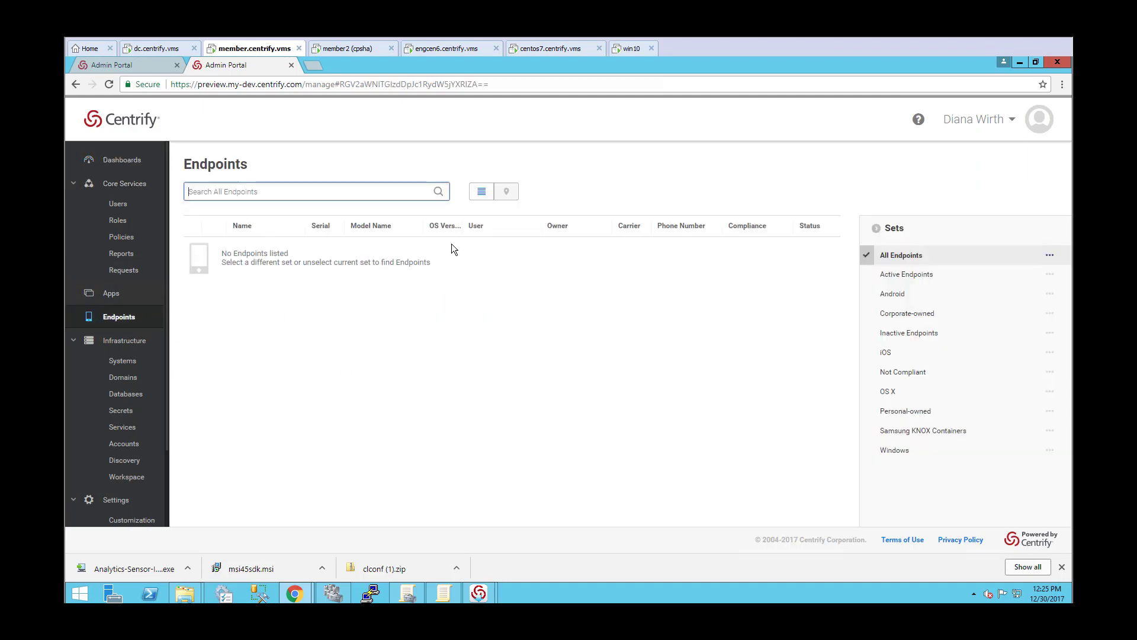
pyautogui.click(109, 83)
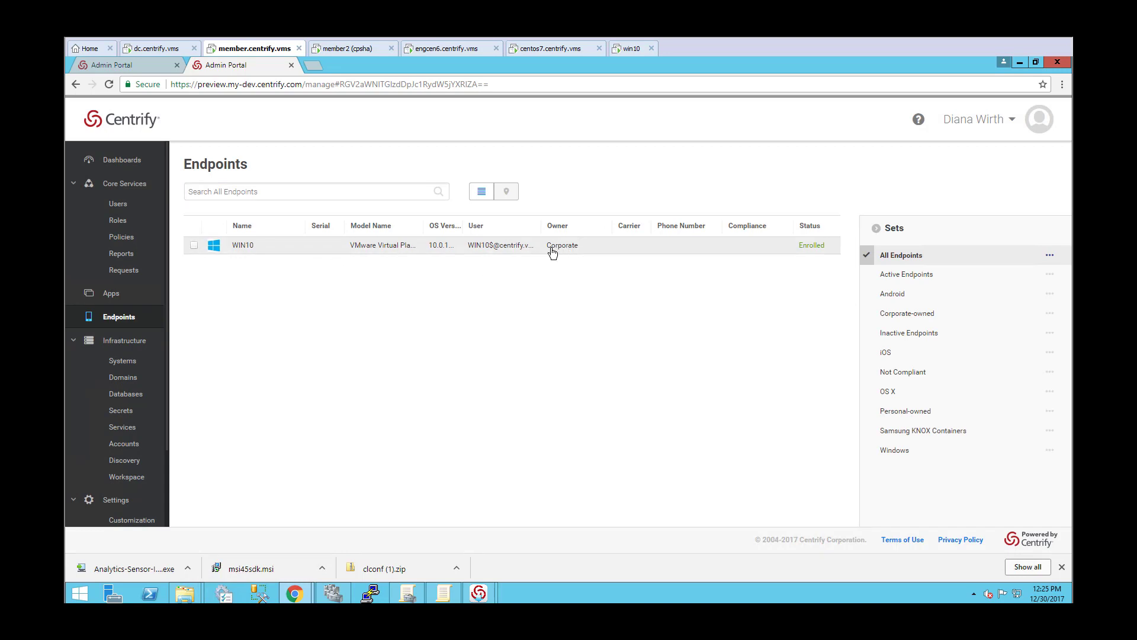
# Open the WIN10 endpoint and examine its activity, device details, location and policy summary.
pyautogui.click(305, 246)
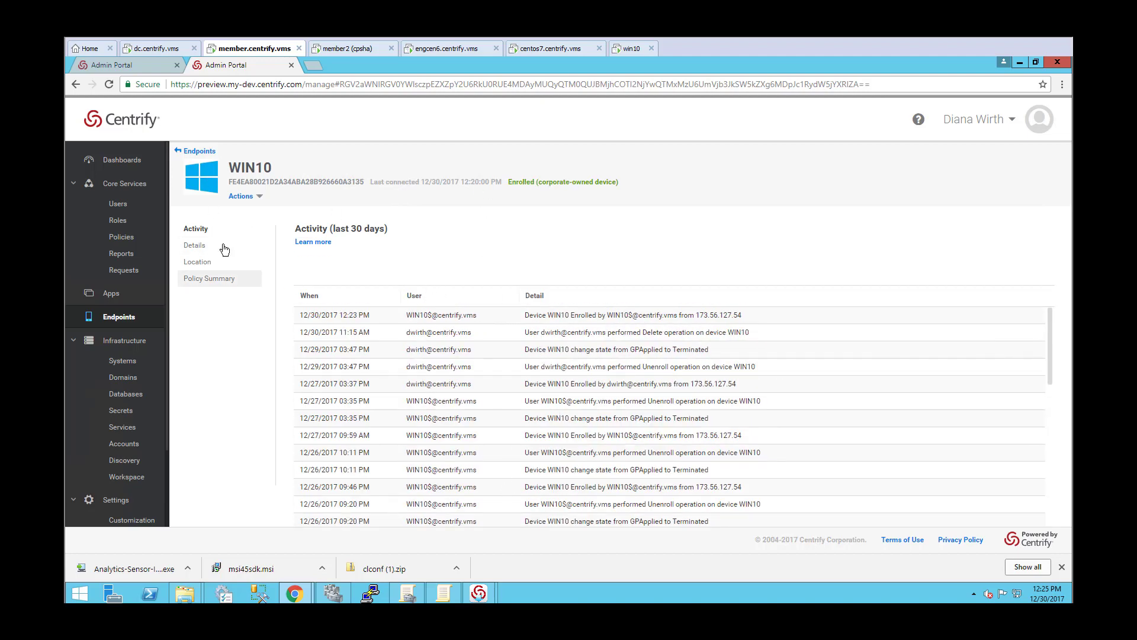
pyautogui.click(198, 246)
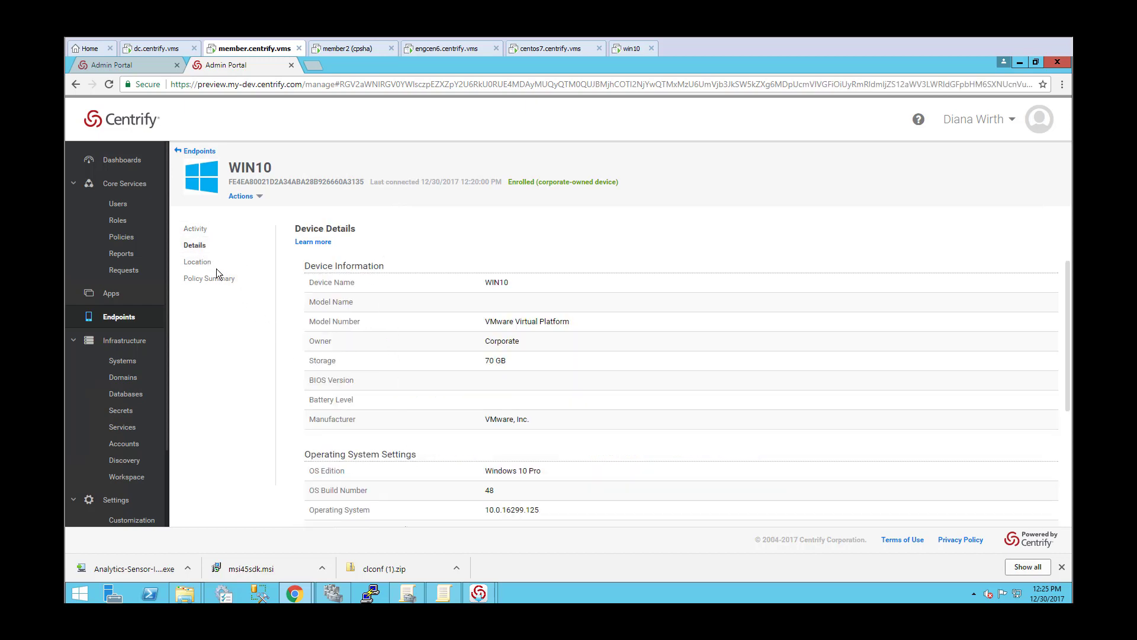
pyautogui.click(214, 262)
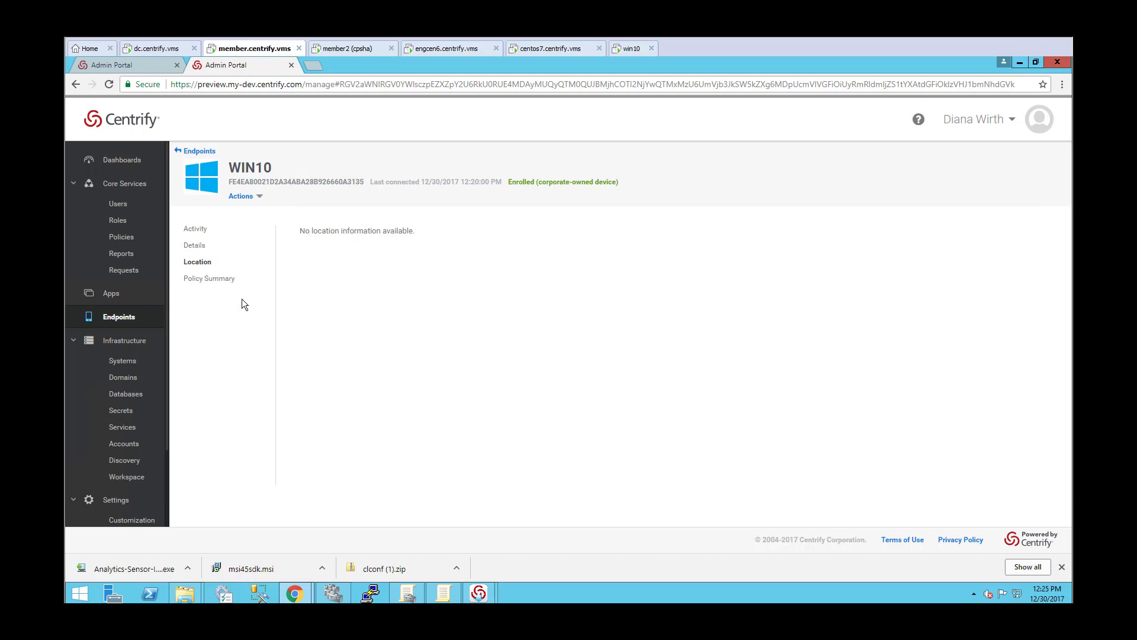
pyautogui.click(213, 281)
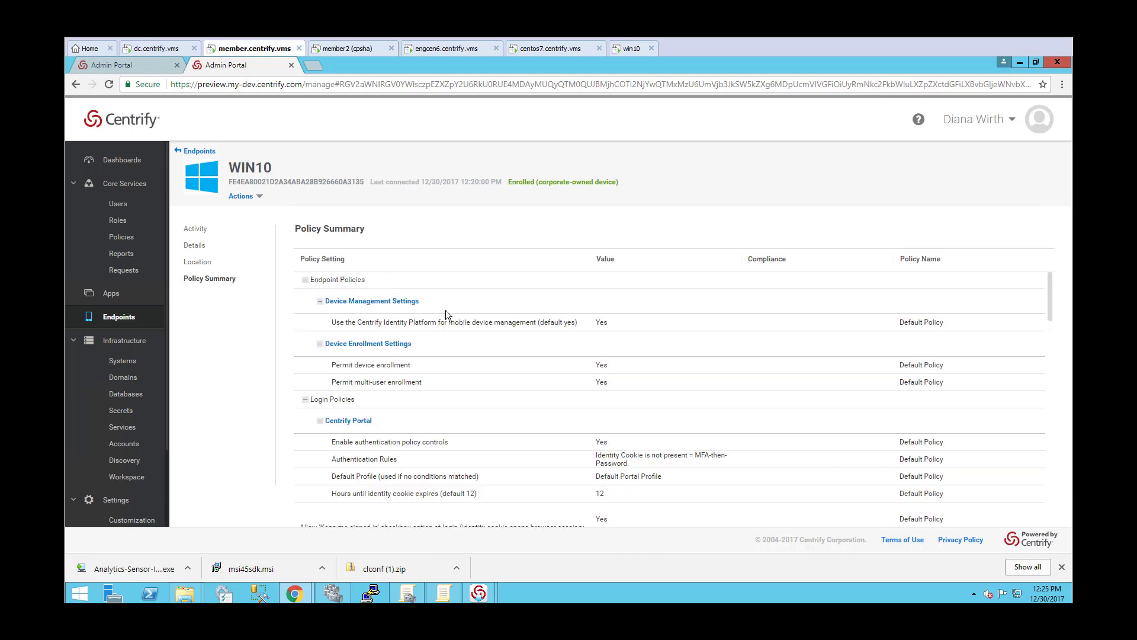